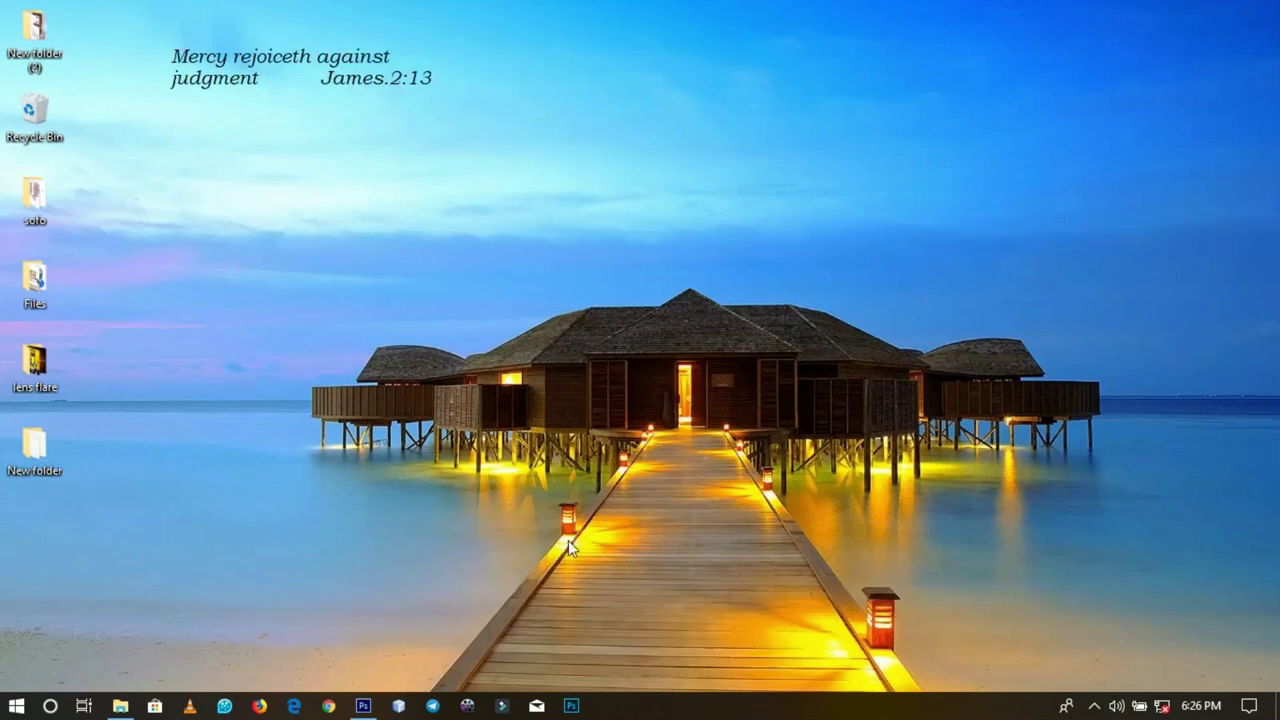
# Step: Open the lens flare folder on the desktop, look through its images and close it
pyautogui.doubleClick(48, 358)
pyautogui.click(1040, 38)
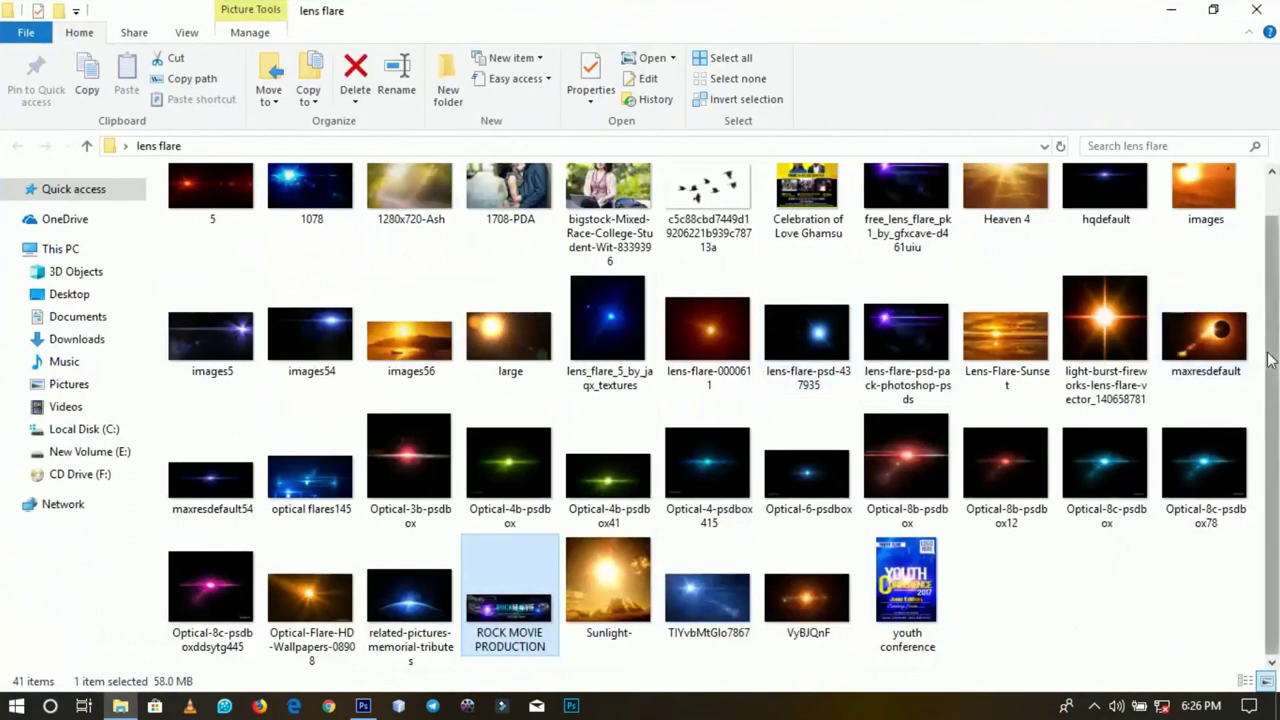
pyautogui.moveTo(1265, 350); pyautogui.dragTo(1276, 205)
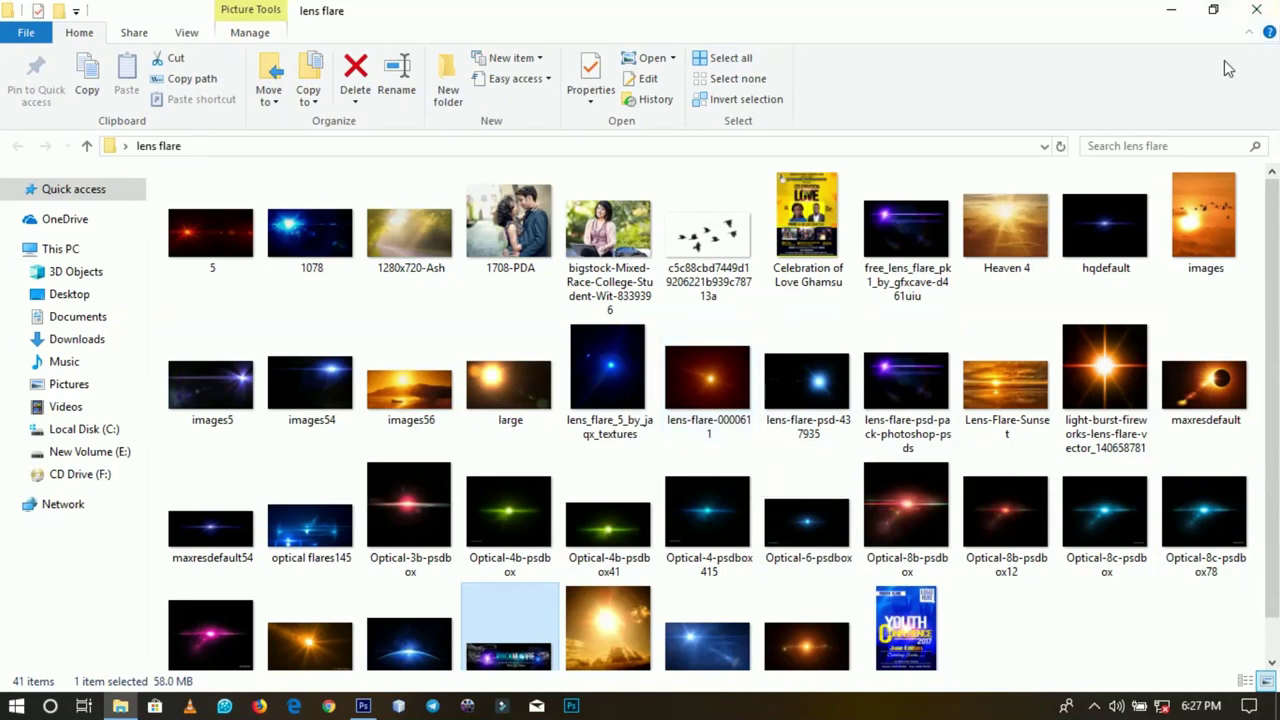
pyautogui.click(1256, 10)
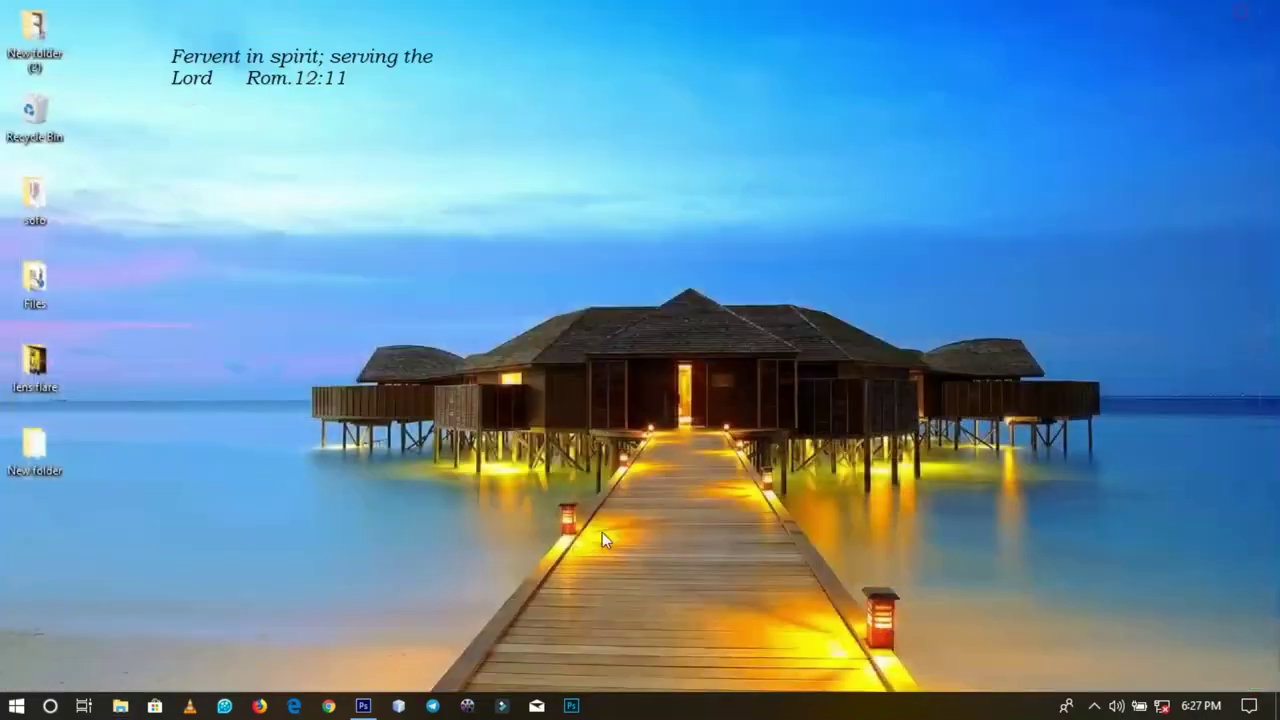
# Step: Switch to Photoshop, select the free_lens_flare_pk1_by_gfxcave-d461uiu copy layer on the large camera's lens, and toggle its visibility off and on
pyautogui.click(366, 705)
pyautogui.press('z')
pyautogui.rightClick(555, 286)
pyautogui.click(432, 364)
pyautogui.moveTo(432, 364); pyautogui.dragTo(725, 276)
pyautogui.moveTo(542, 329); pyautogui.dragTo(469, 302)
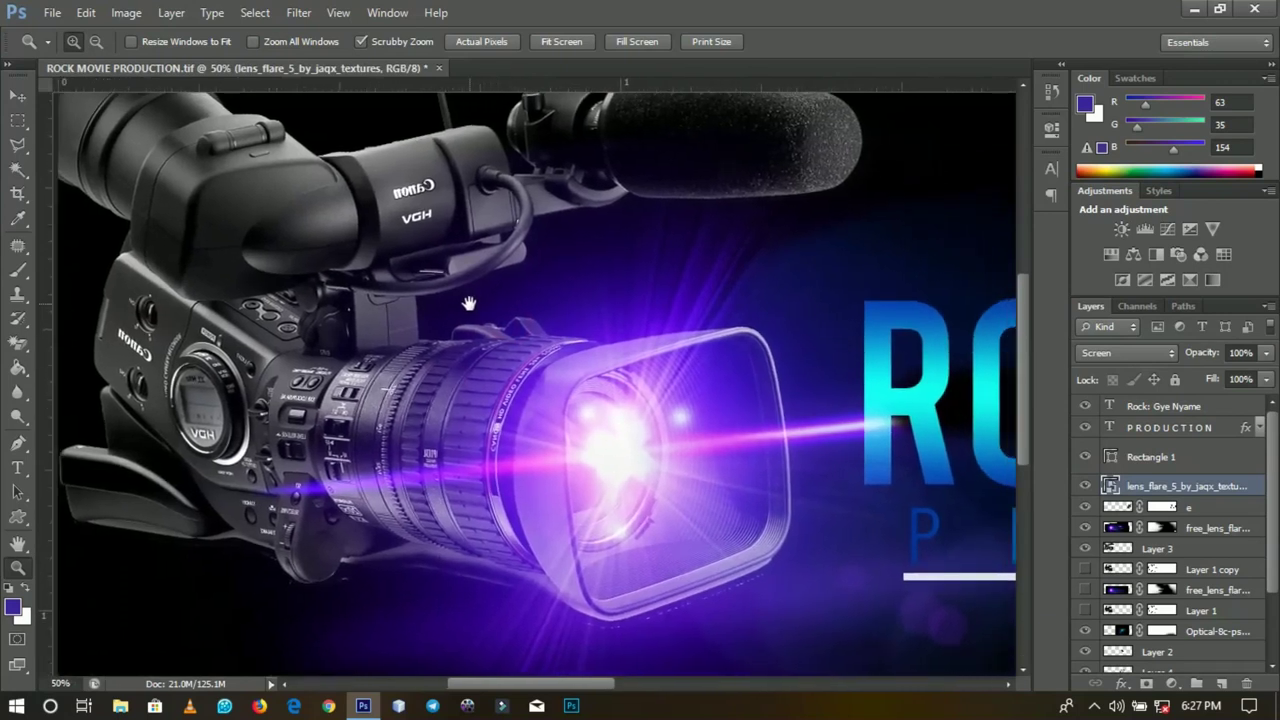
pyautogui.press('v')
pyautogui.rightClick(593, 440)
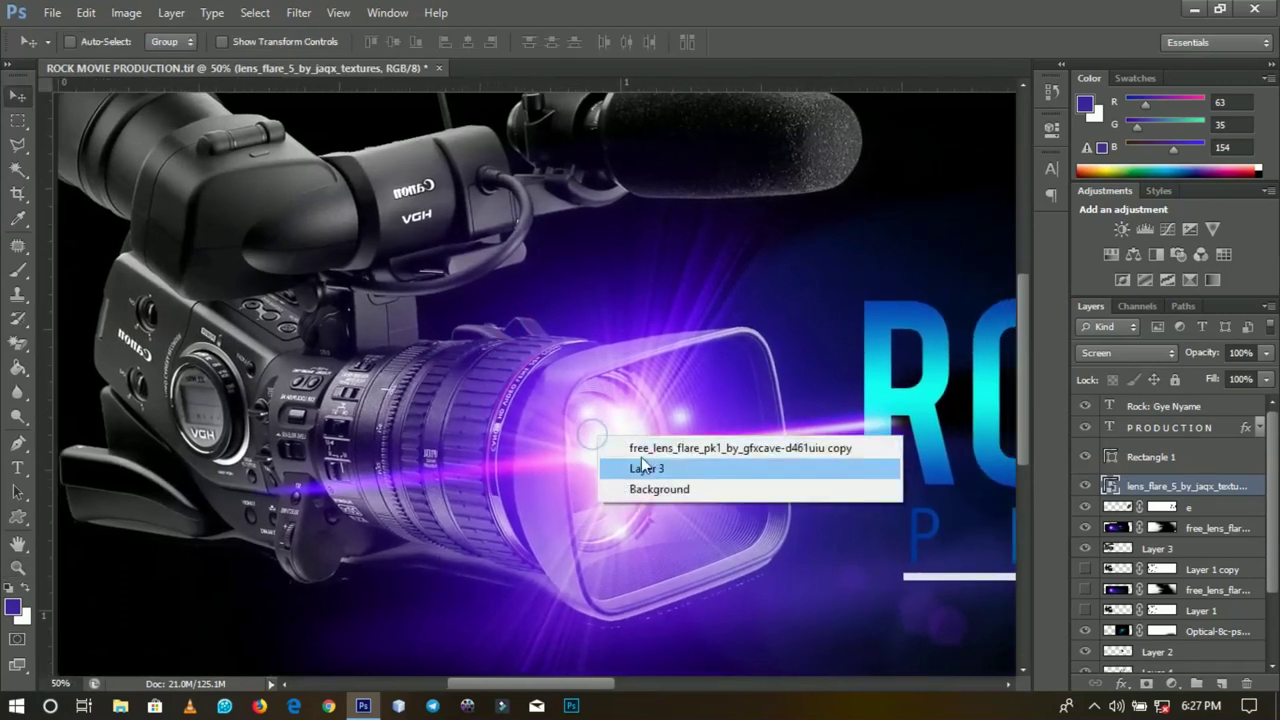
pyautogui.click(641, 452)
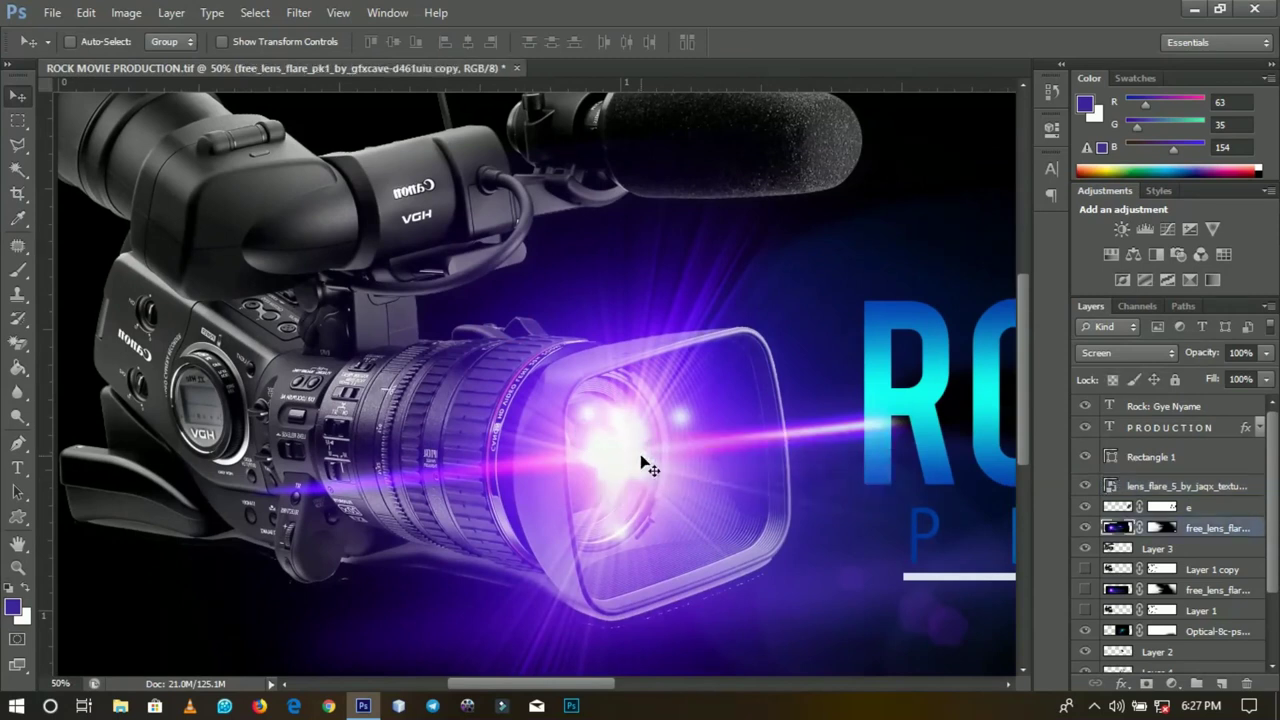
pyautogui.click(1086, 528)
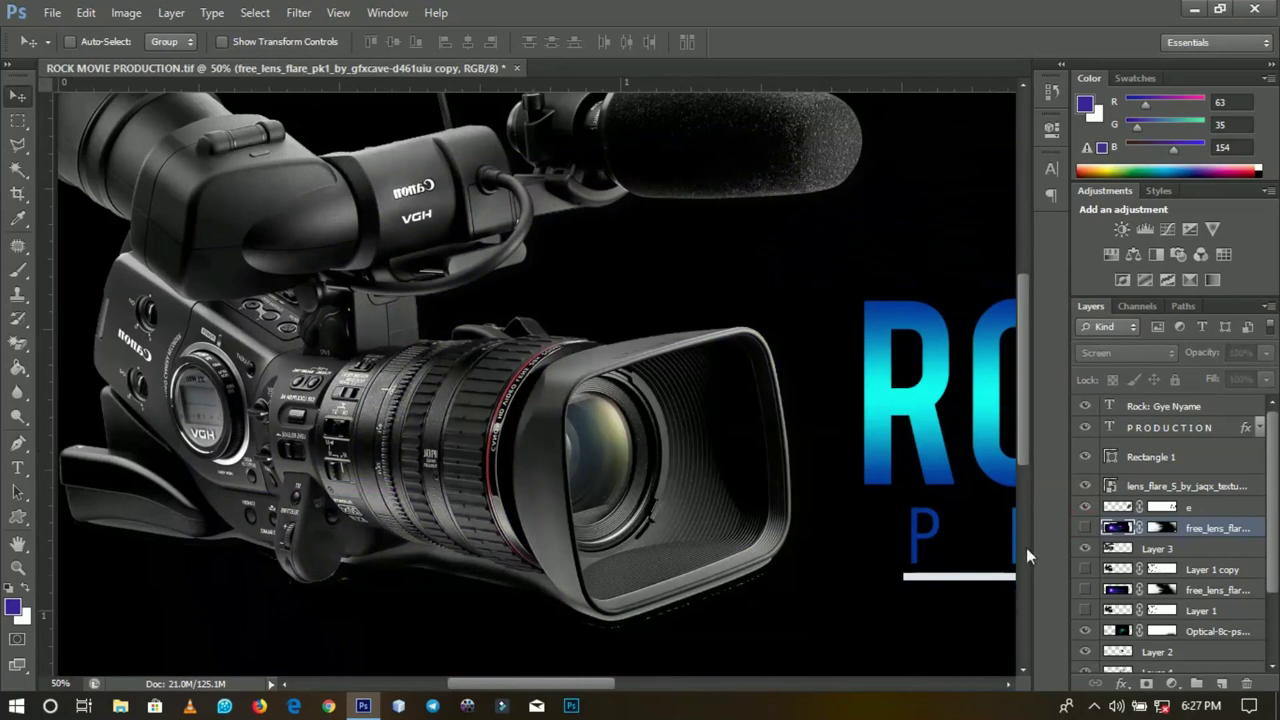
pyautogui.click(1085, 528)
pyautogui.click(1085, 528)
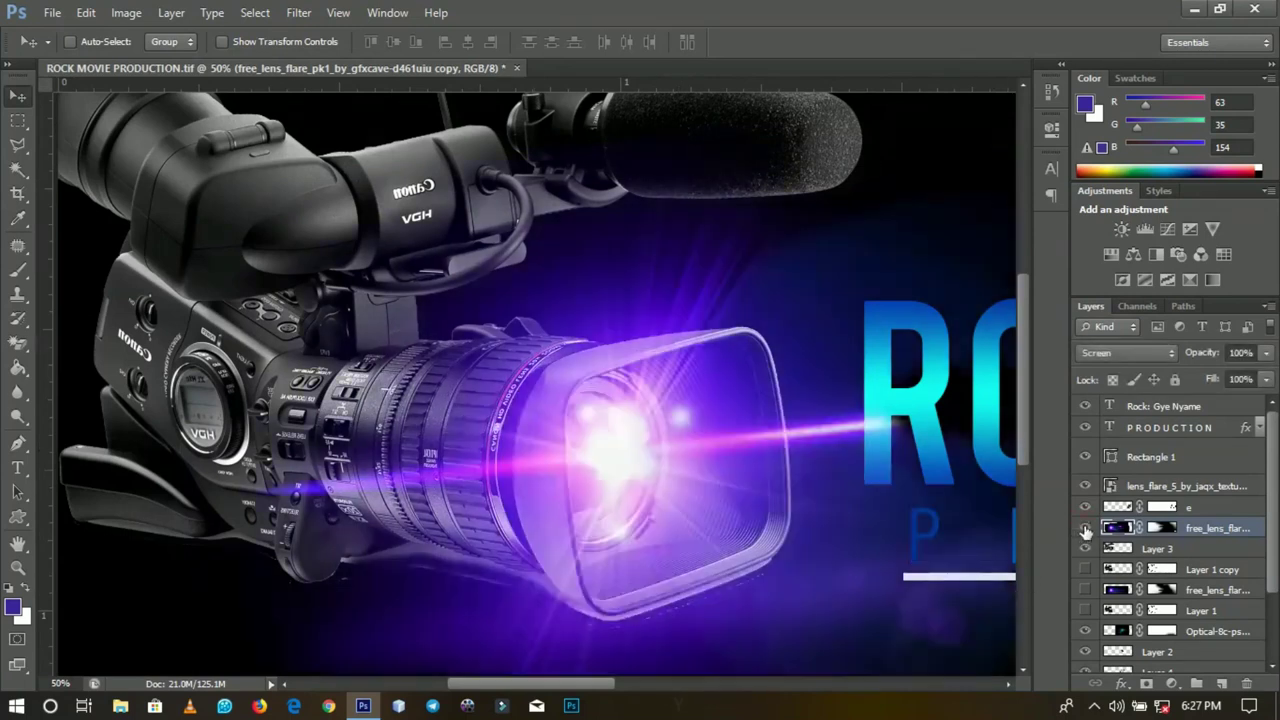
# Step: Select the lens_flare_5_by_jaqx_textures layer on the small Sony camera's lens and toggle its visibility off and on
pyautogui.press('z')
pyautogui.keyDown('alt'); pyautogui.click(592, 482); pyautogui.keyUp('alt')
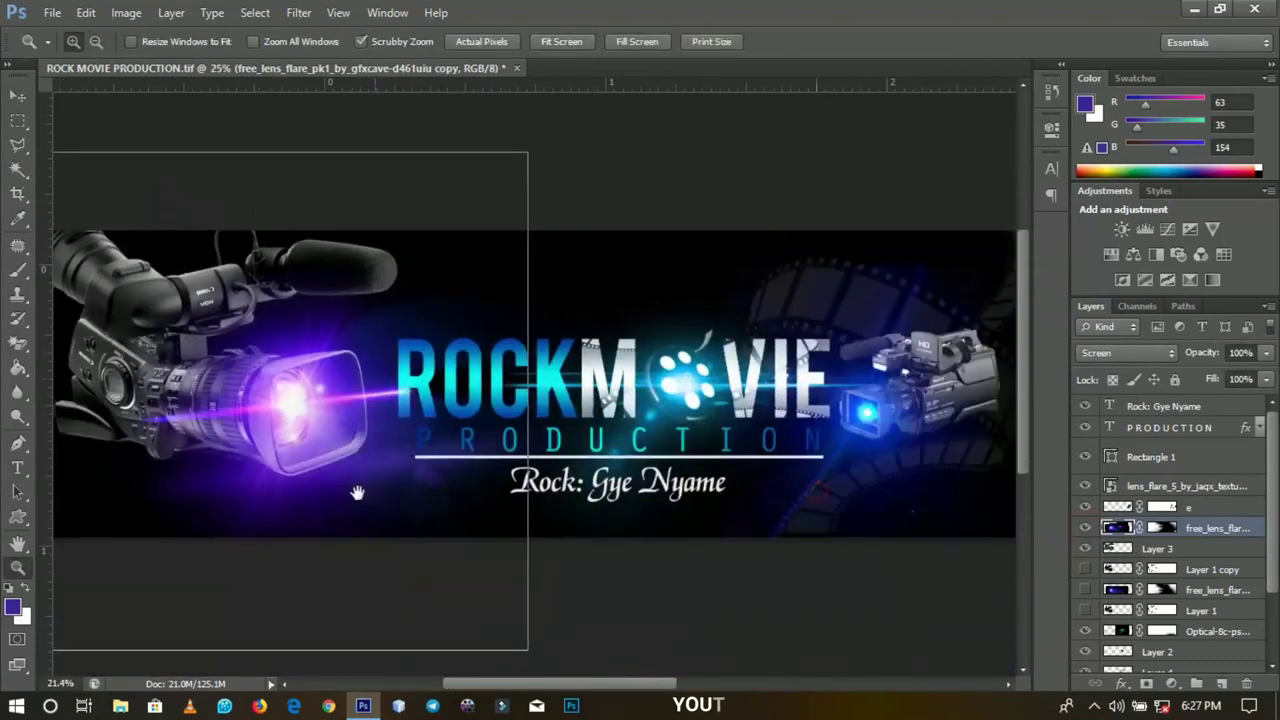
pyautogui.moveTo(357, 492); pyautogui.dragTo(774, 491)
pyautogui.press('v')
pyautogui.moveTo(950, 372); pyautogui.dragTo(893, 410)
pyautogui.press('x')
pyautogui.press('z')
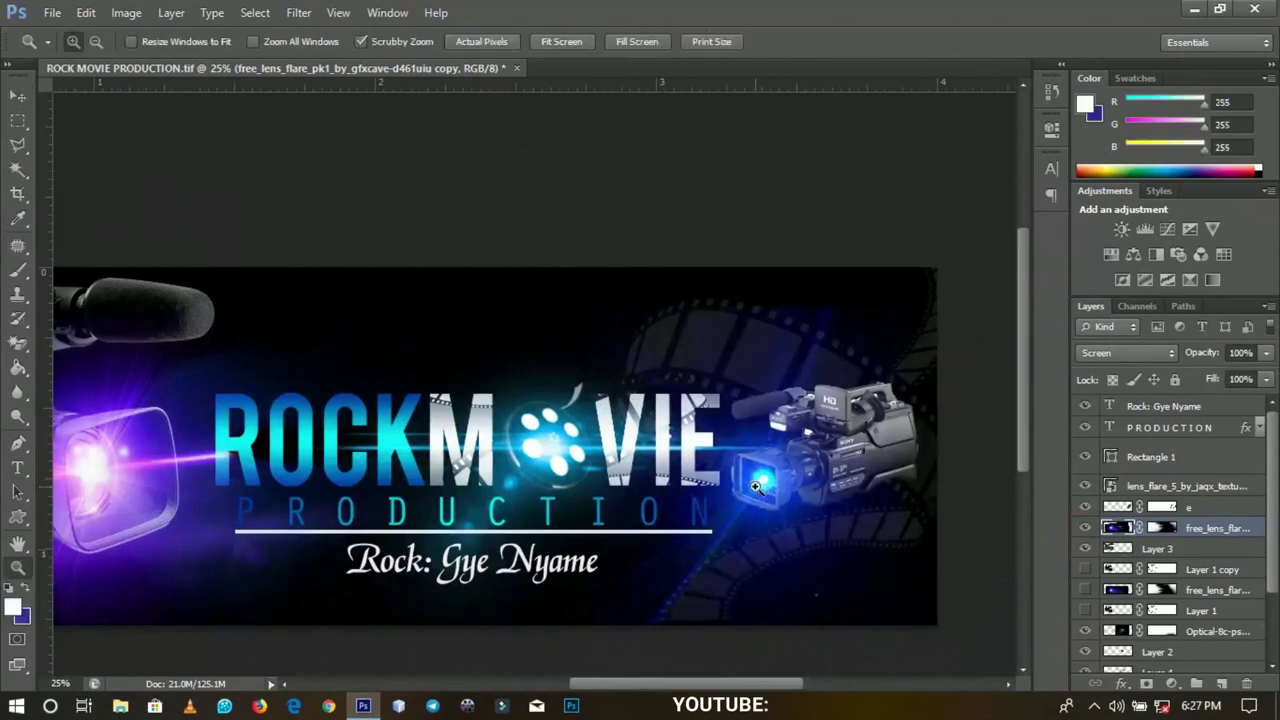
pyautogui.click(756, 486)
pyautogui.click(758, 484)
pyautogui.press('v')
pyautogui.rightClick(775, 478)
pyautogui.click(810, 487)
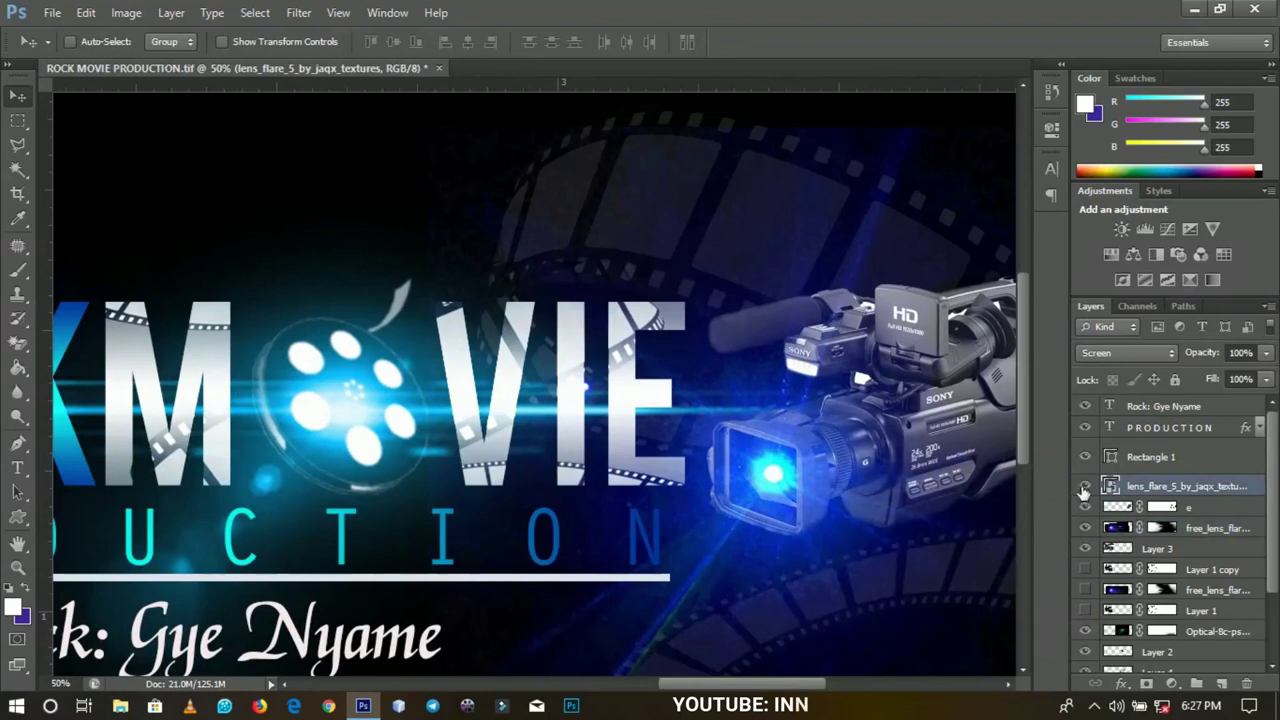
pyautogui.click(1084, 486)
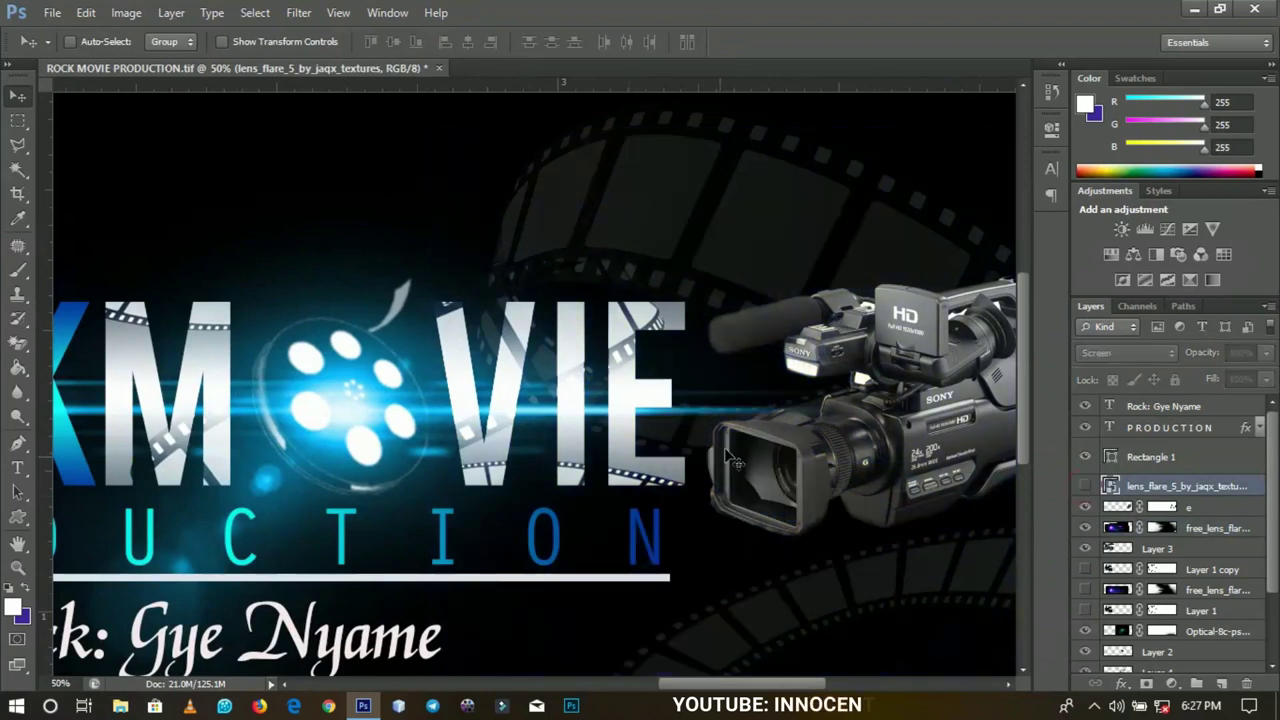
pyautogui.click(1084, 486)
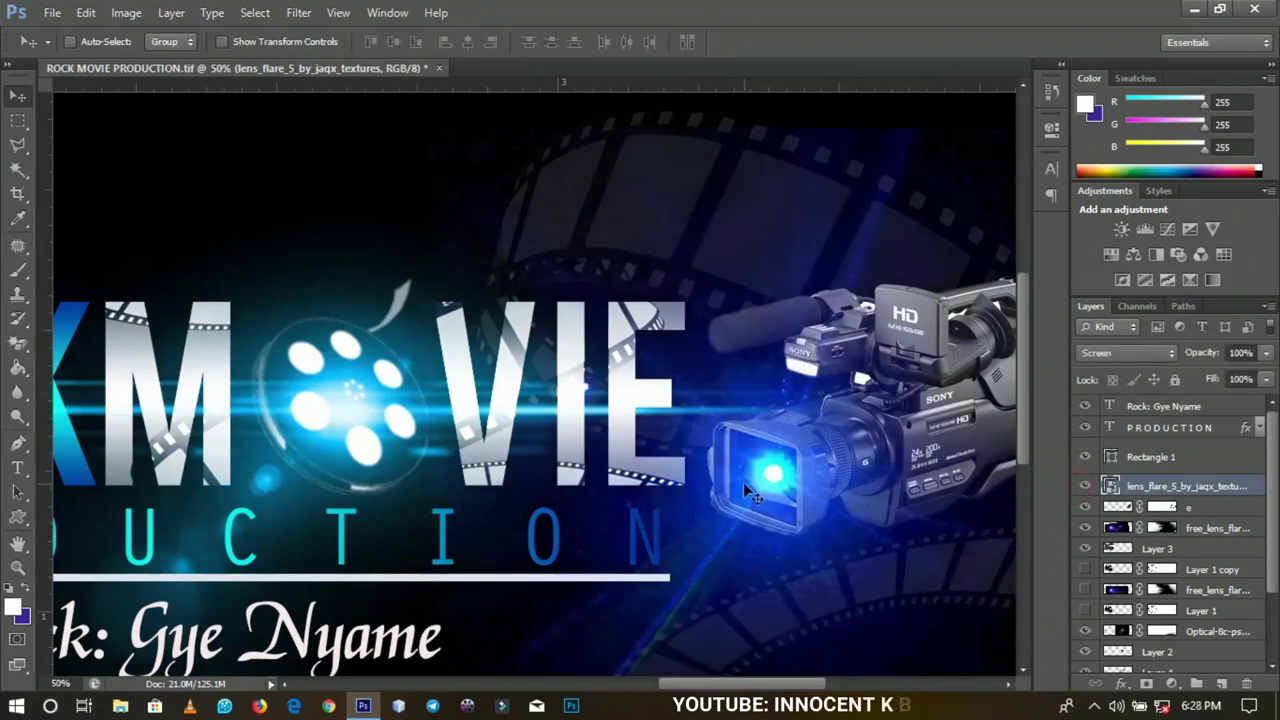
# Step: Examine the whole banner and inspect the purple flare on the large camera's lens up close
pyautogui.press('z')
pyautogui.rightClick(532, 437)
pyautogui.click(556, 450)
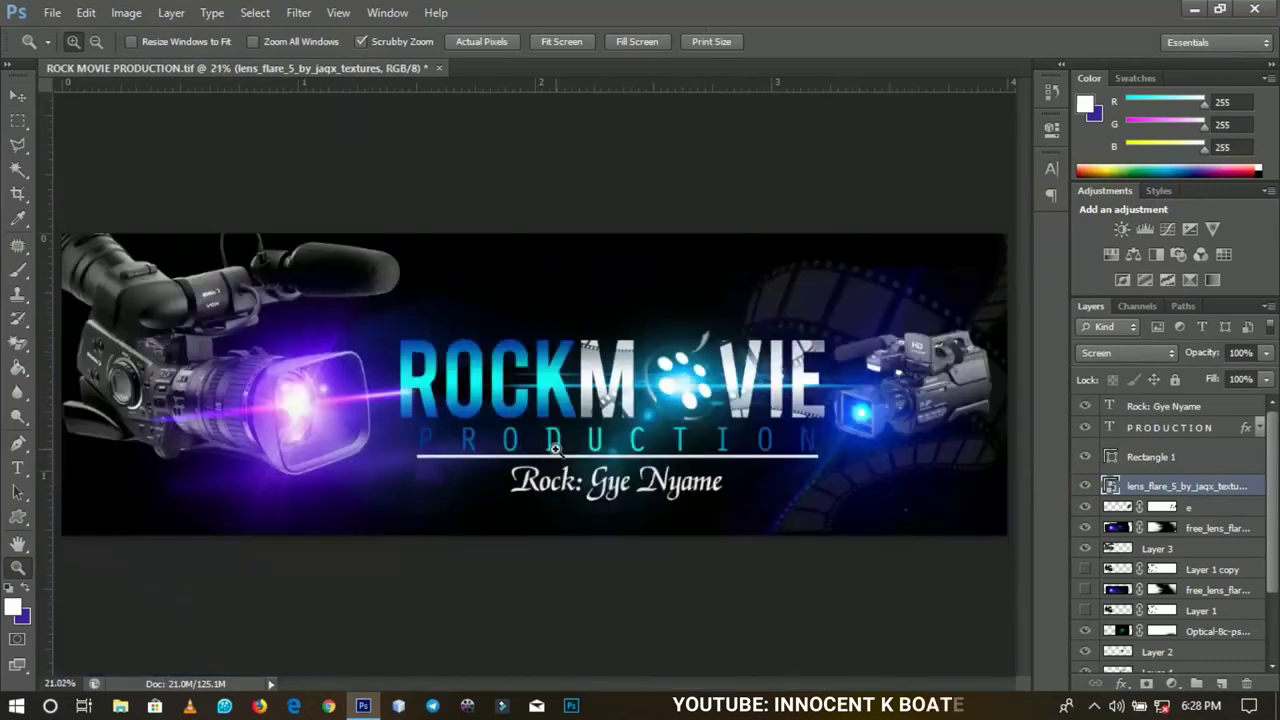
pyautogui.keyDown('alt'); pyautogui.click(557, 455); pyautogui.keyUp('alt')
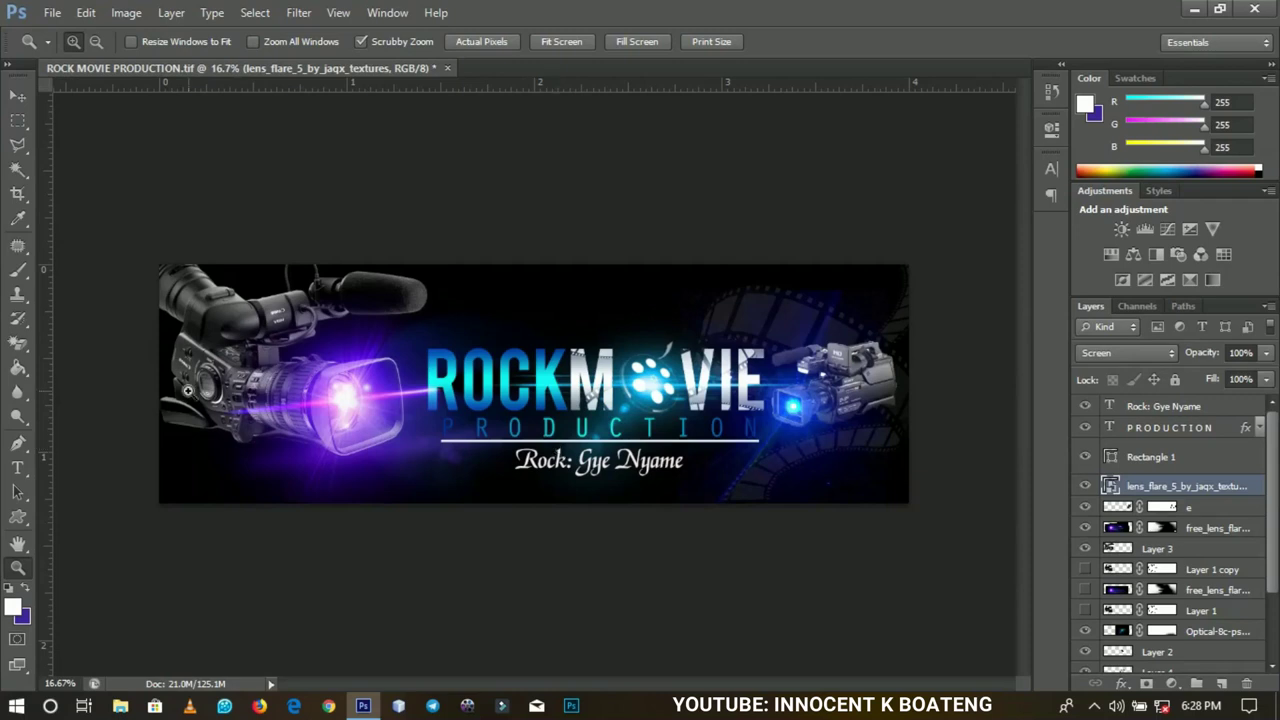
pyautogui.click(187, 391)
pyautogui.click(187, 391)
pyautogui.click(283, 397)
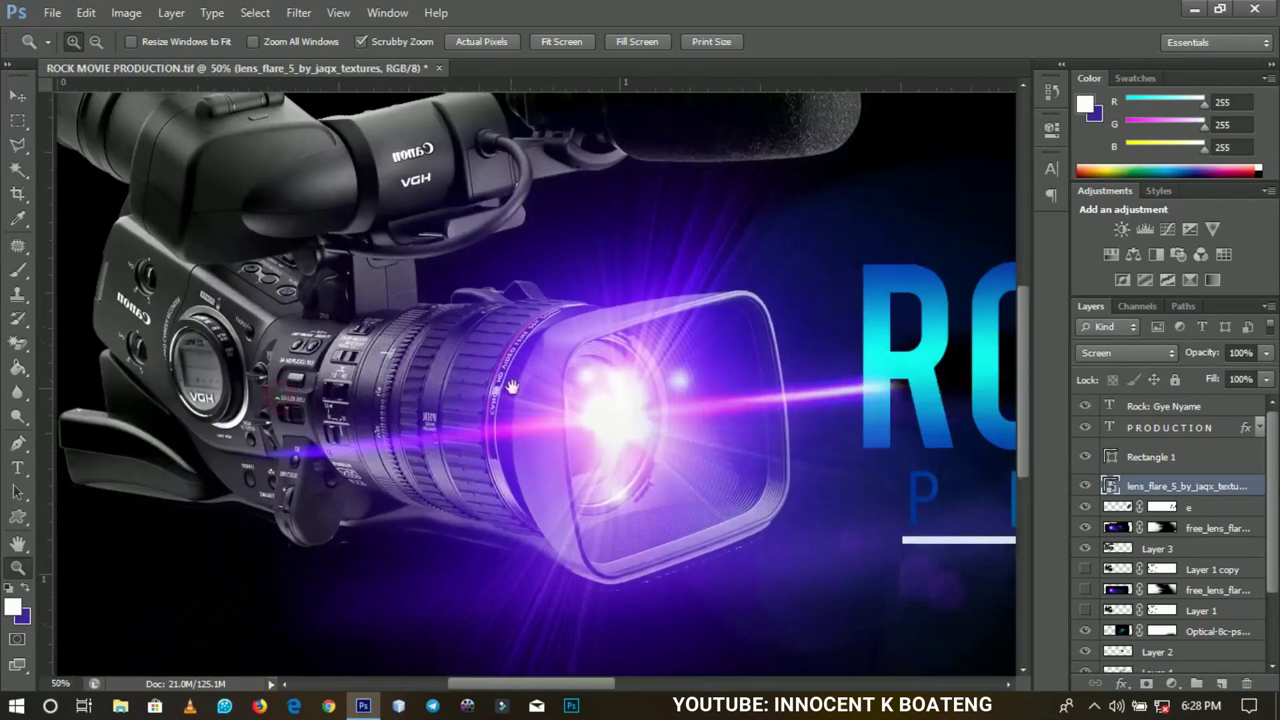
pyautogui.scroll(-1, 513, 343)
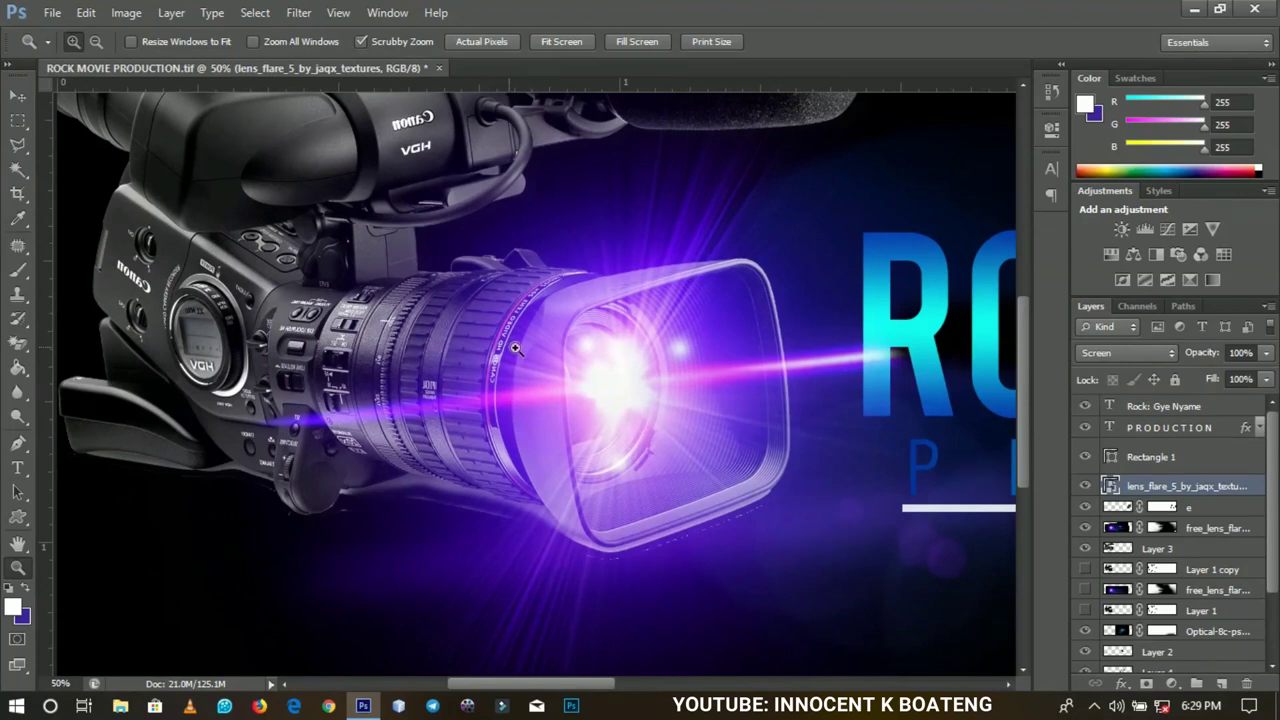
pyautogui.press('v')
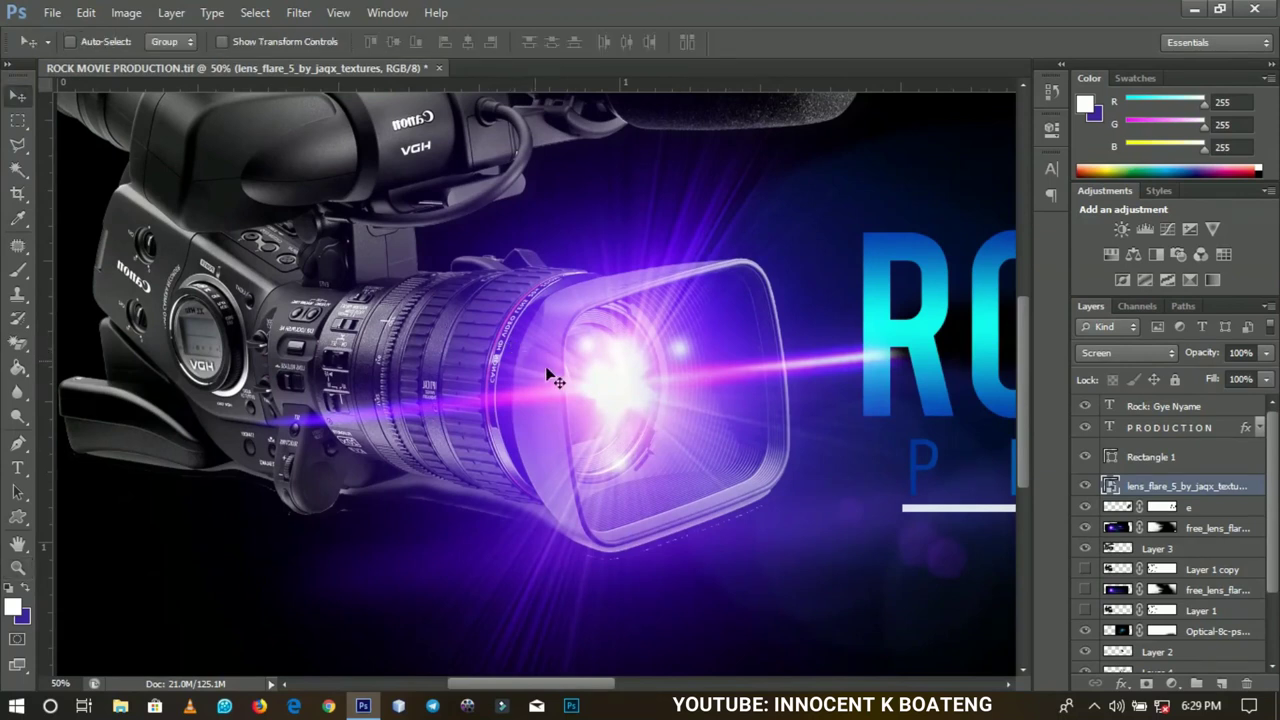
pyautogui.press('z')
pyautogui.rightClick(600, 409)
pyautogui.click(645, 414)
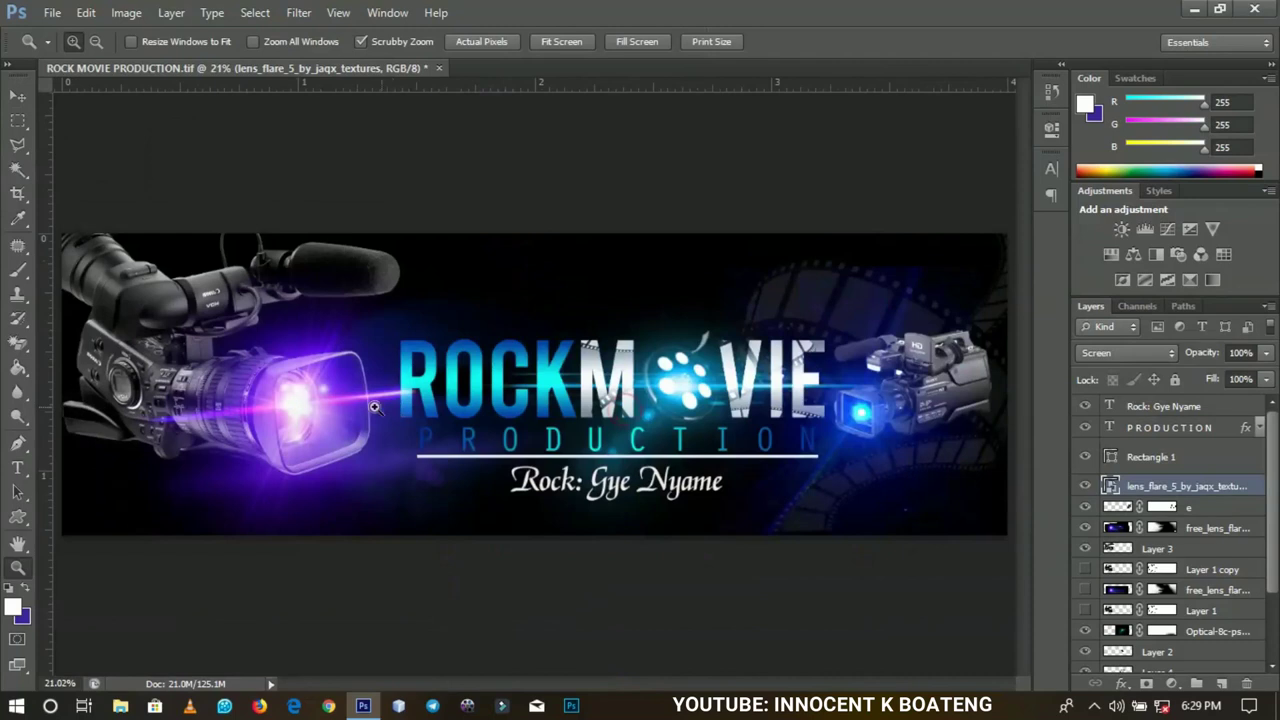
pyautogui.click(290, 401)
pyautogui.click(288, 397)
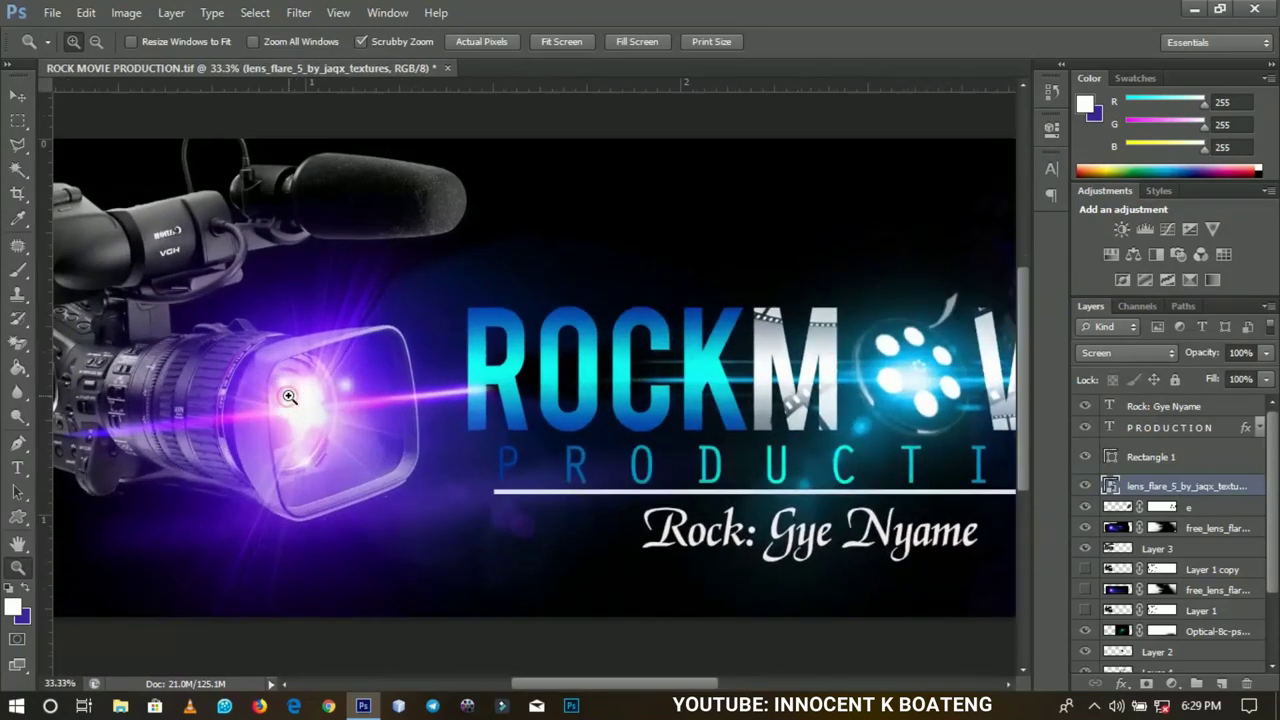
pyautogui.click(288, 397)
pyautogui.moveTo(288, 397); pyautogui.dragTo(617, 366)
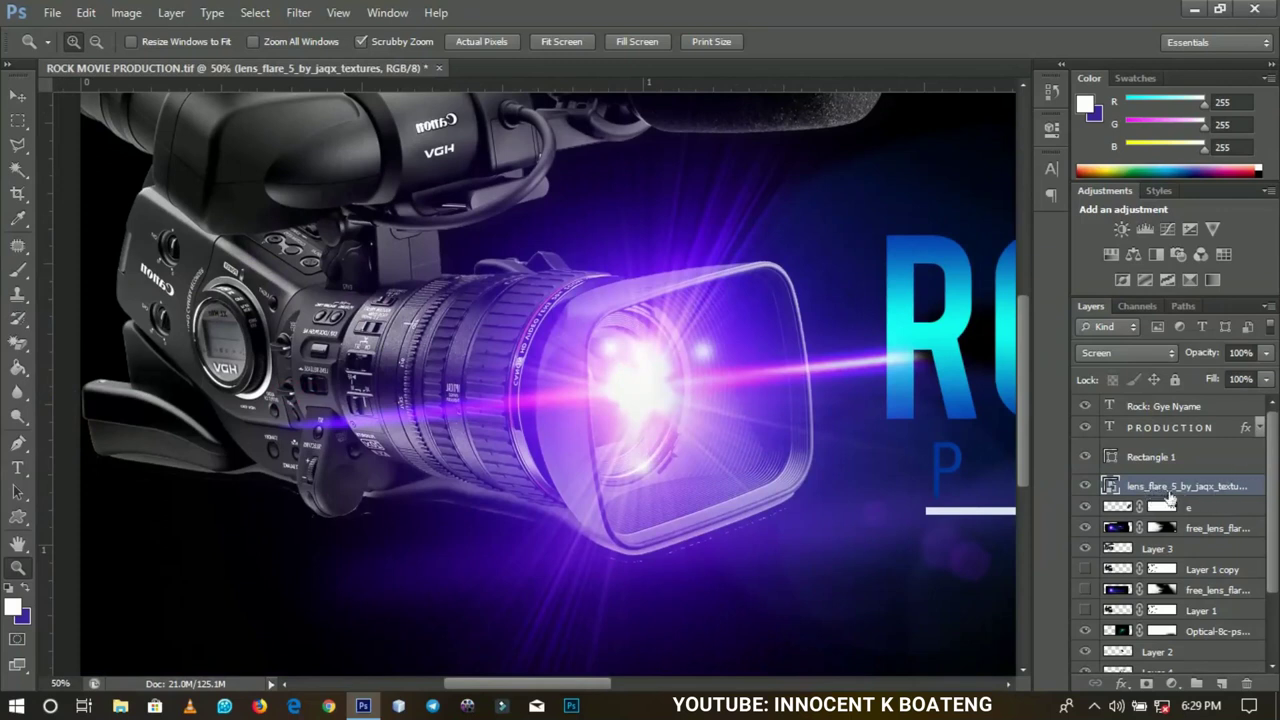
# Step: Hide the lens_flare_5_by_jaqx_textures layer and the free_lens_flare_pk1_by_gfxcave-d461uiu copy layer, leaving both cameras without flares
pyautogui.click(1085, 486)
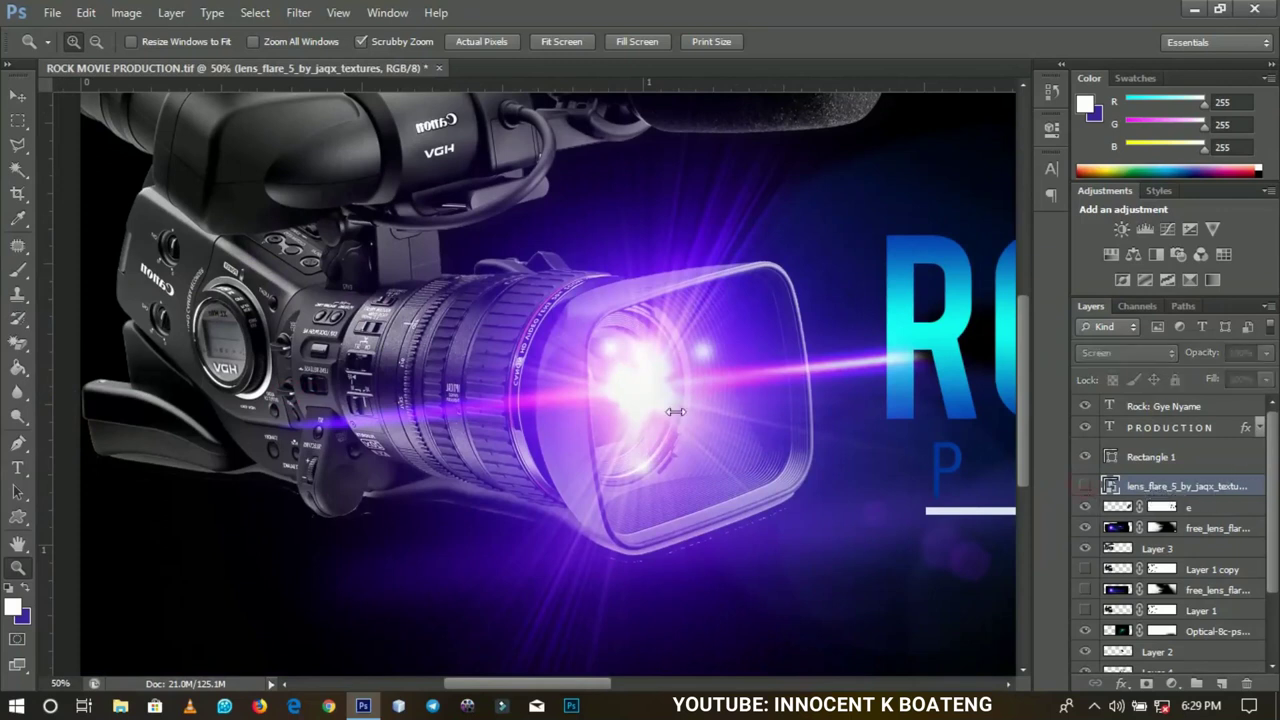
pyautogui.rightClick(563, 378)
pyautogui.click(591, 394)
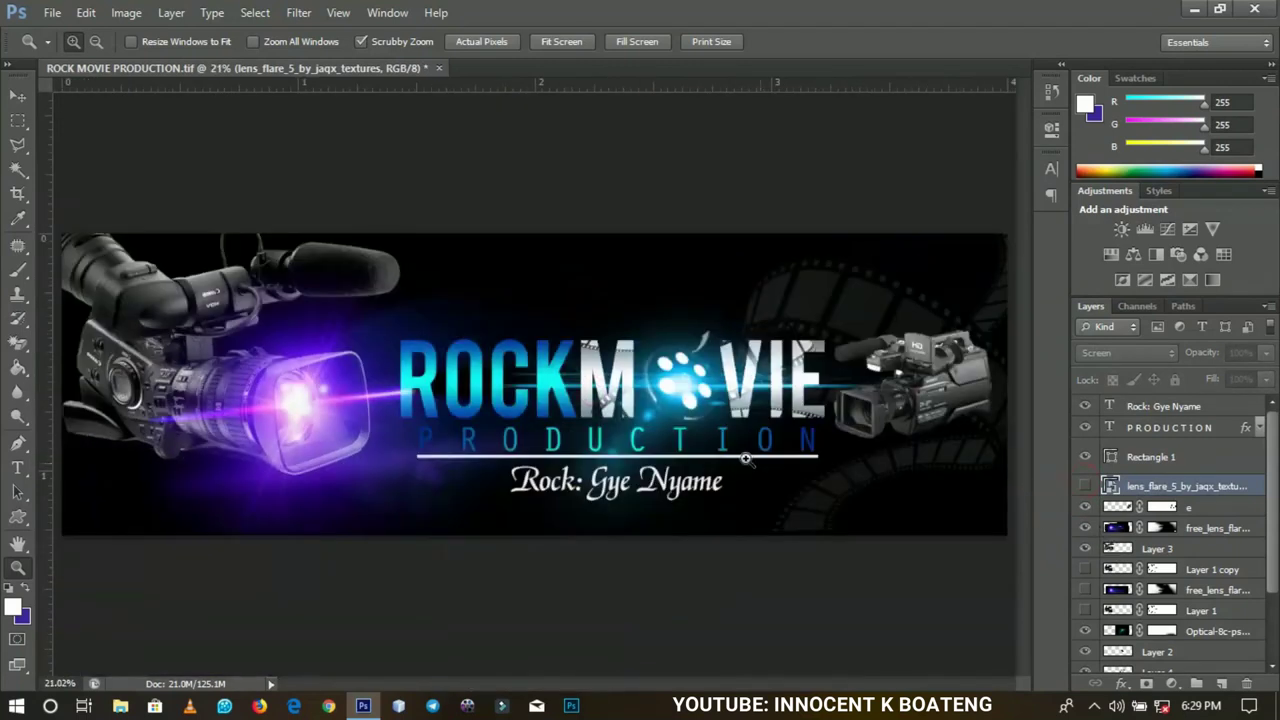
pyautogui.press('v')
pyautogui.rightClick(296, 393)
pyautogui.click(340, 402)
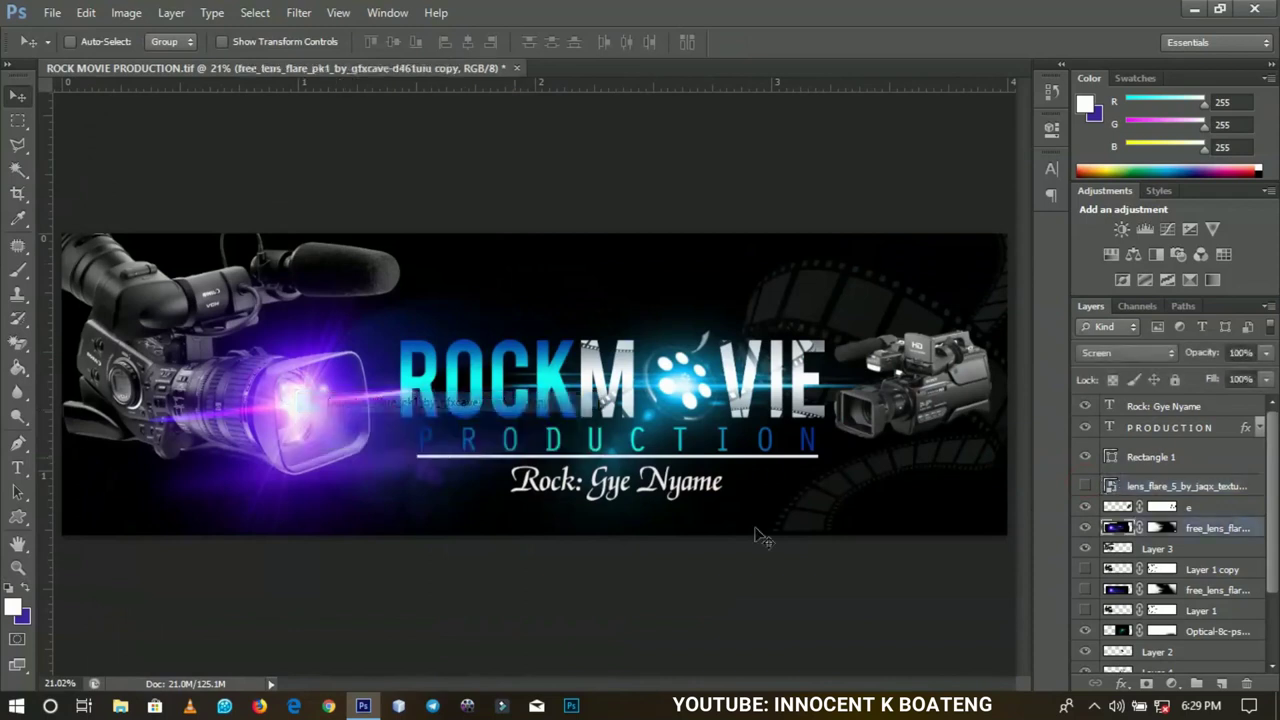
pyautogui.click(1086, 528)
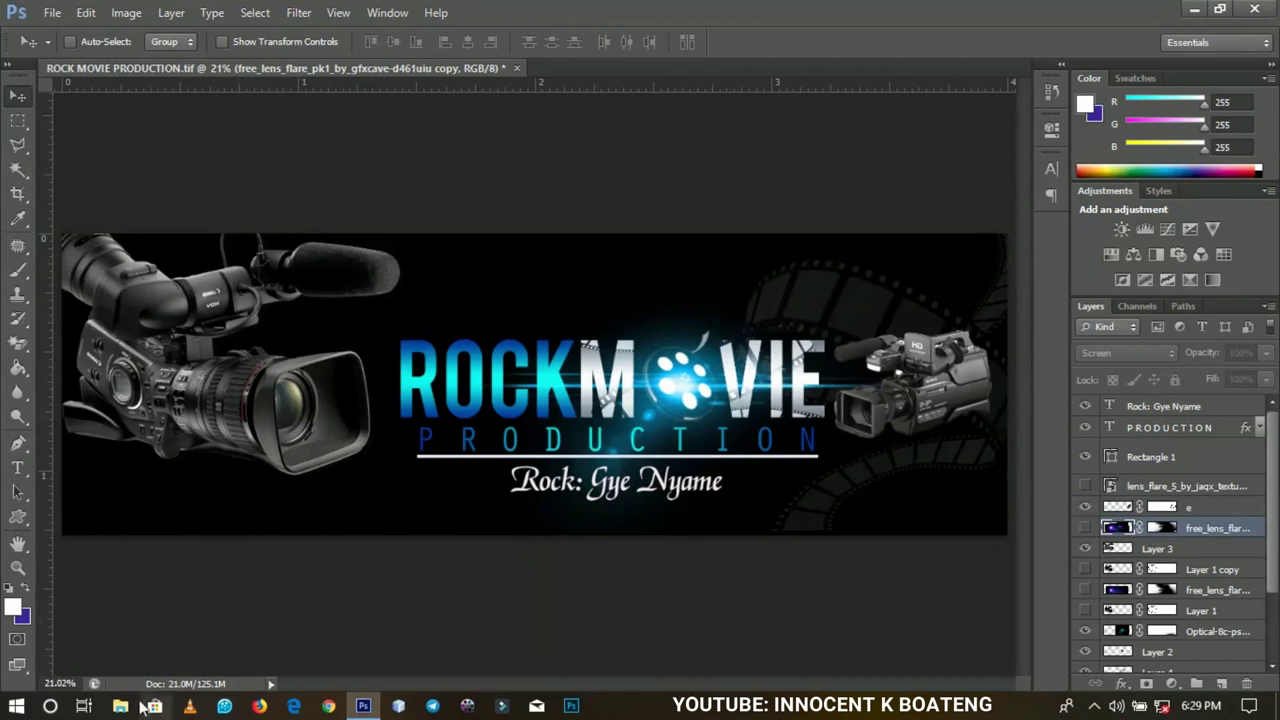
# Step: Minimize Photoshop, open the desktop's lens flare folder and select the free_lens_flare_pk1_by_gfxcave-d461uiu image
pyautogui.click(1194, 8)
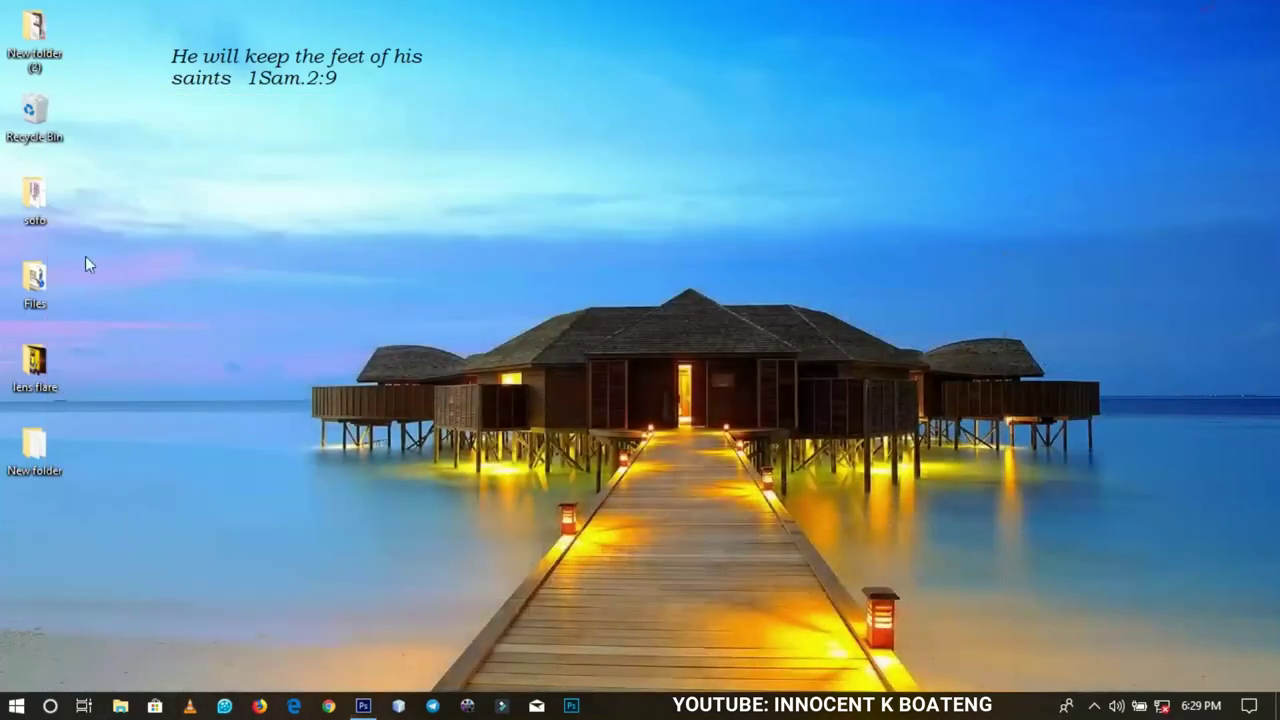
pyautogui.doubleClick(36, 360)
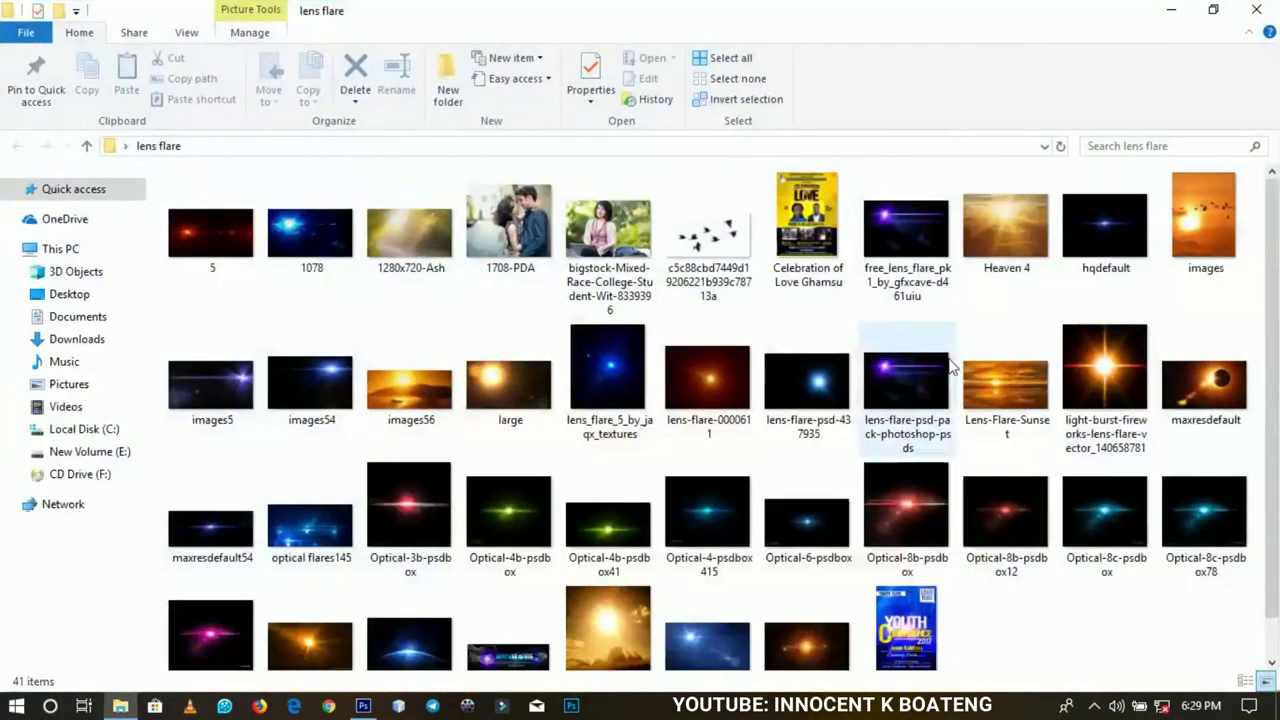
pyautogui.moveTo(1266, 216); pyautogui.dragTo(1276, 348)
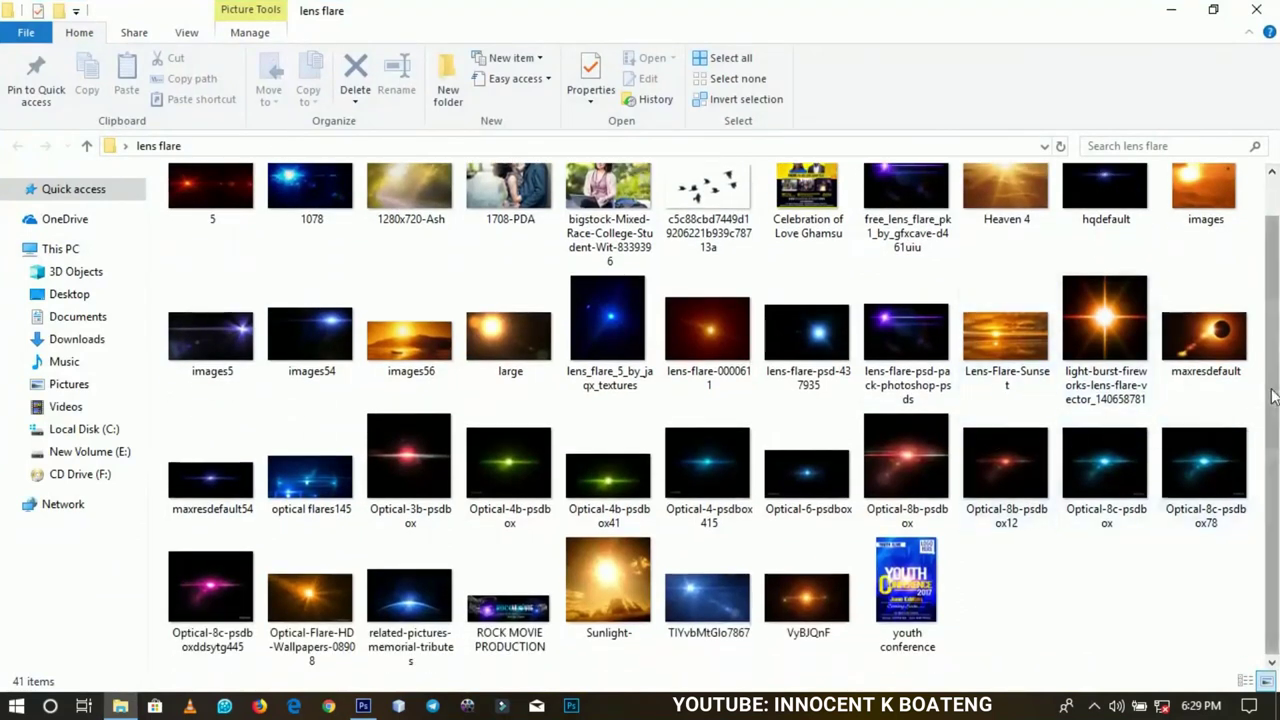
pyautogui.scroll(1, 950, 300)
pyautogui.click(905, 240)
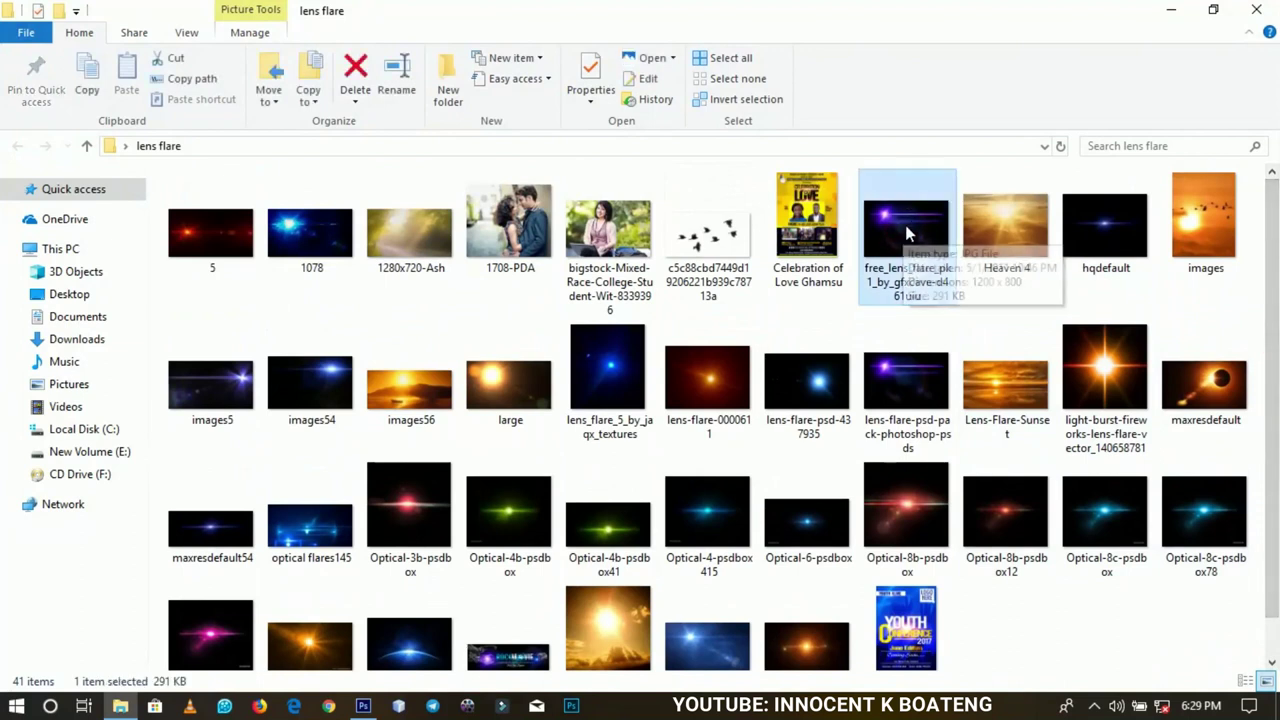
# Step: Return to Photoshop, select Layer 3 containing the large camera, and toggle its visibility off and on
pyautogui.click(363, 706)
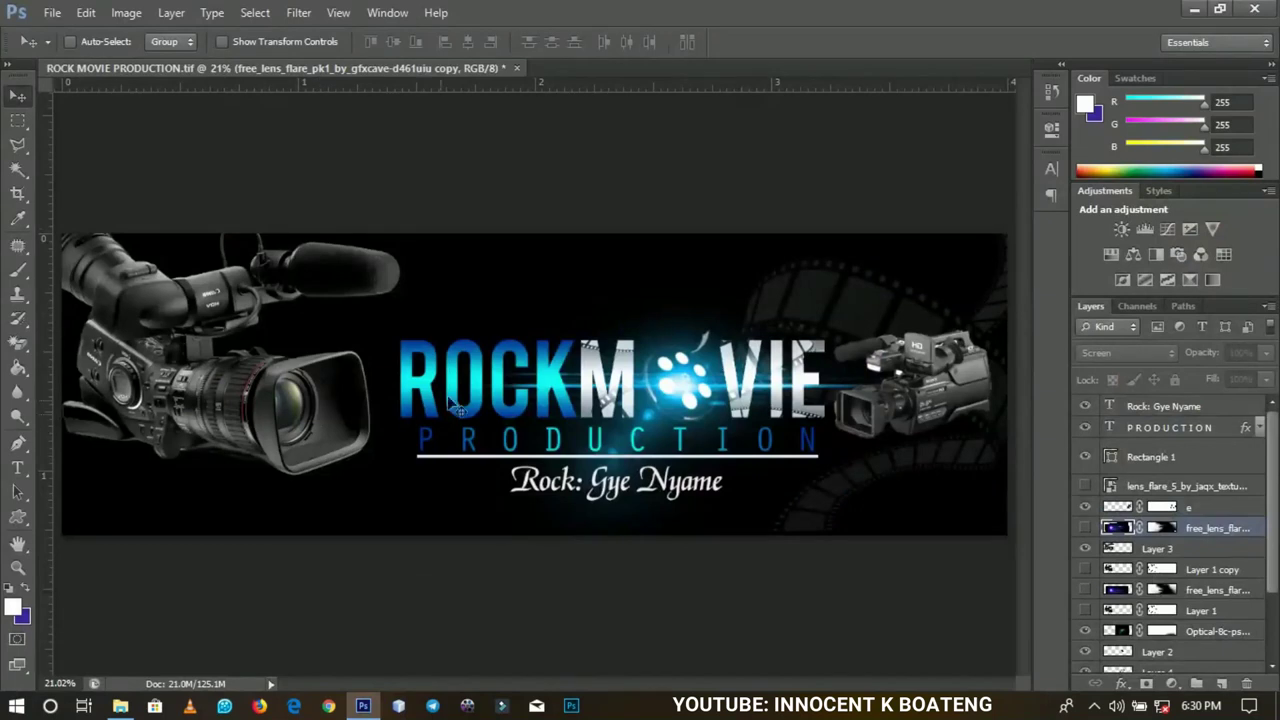
pyautogui.rightClick(148, 365)
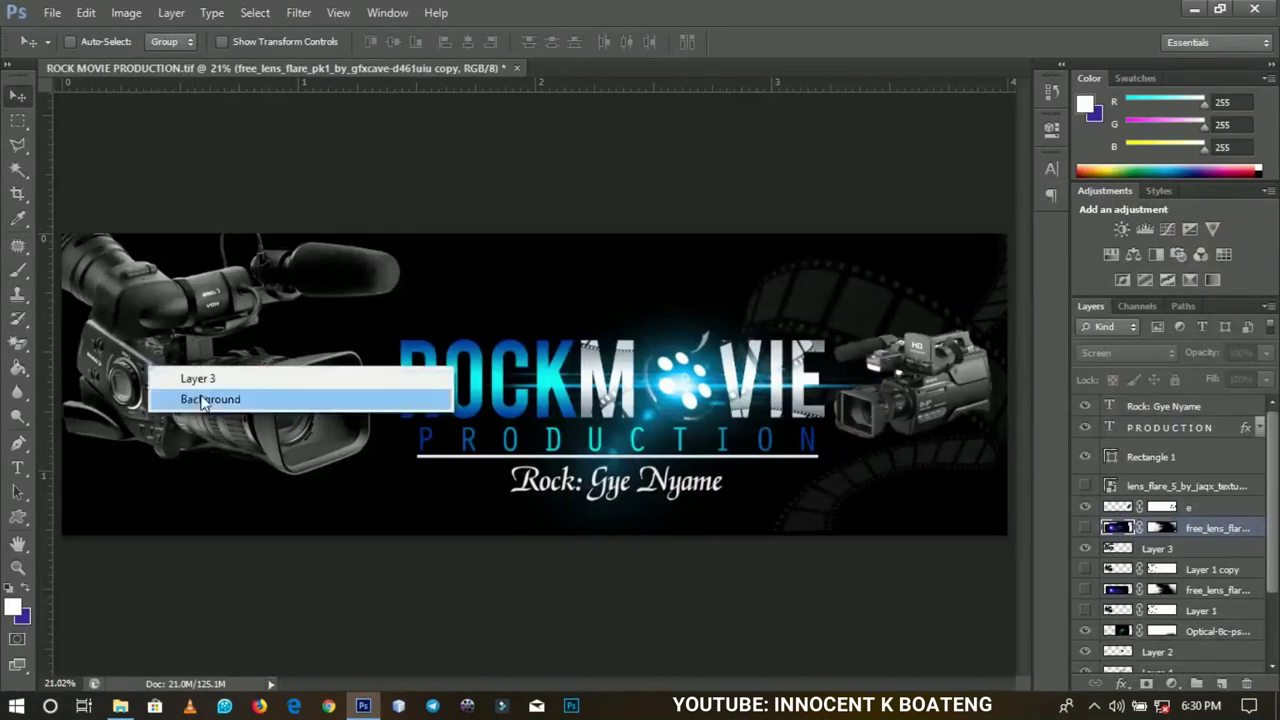
pyautogui.click(204, 381)
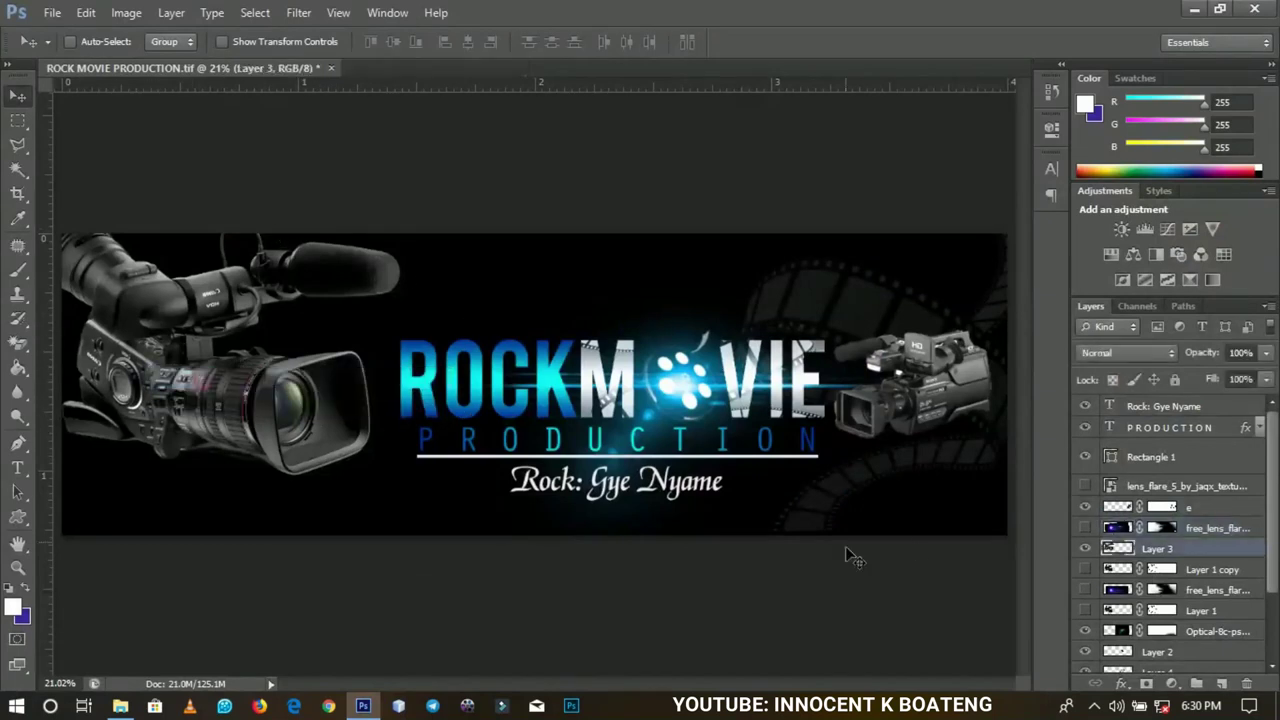
pyautogui.click(1085, 549)
pyautogui.click(1085, 549)
# Step: Place free_lens_flare_pk1_by_gfxcave-d461uiu from the folder into the banner above Layer 3 and move it over the large camera
pyautogui.click(363, 700)
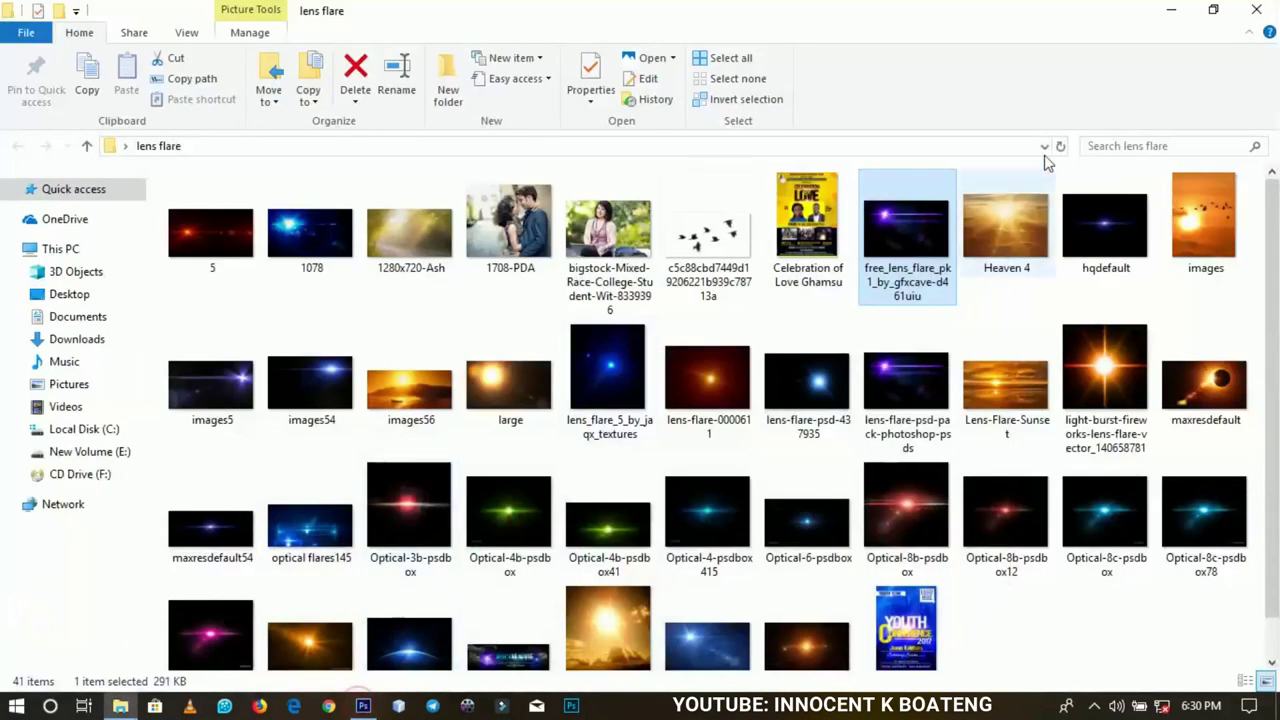
pyautogui.moveTo(896, 233); pyautogui.dragTo(750, 344)
pyautogui.moveTo(365, 672); pyautogui.dragTo(292, 378)
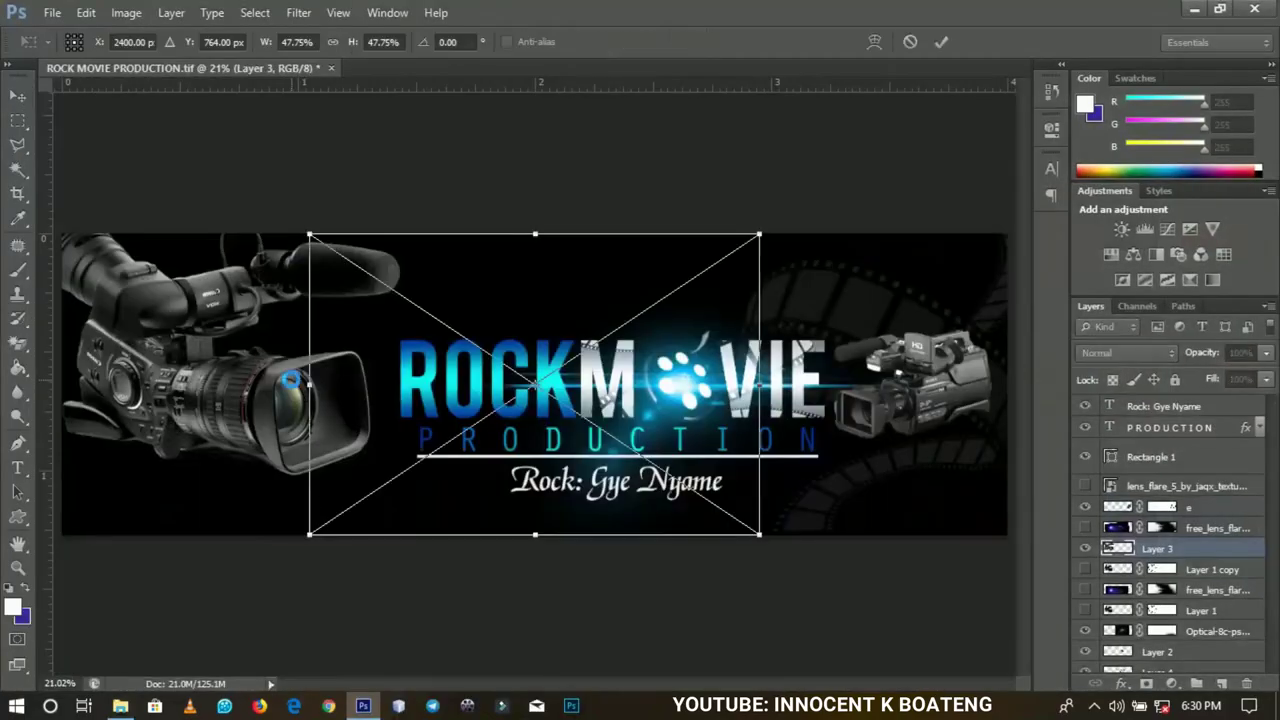
pyautogui.press('Return')
pyautogui.moveTo(591, 331); pyautogui.dragTo(351, 314)
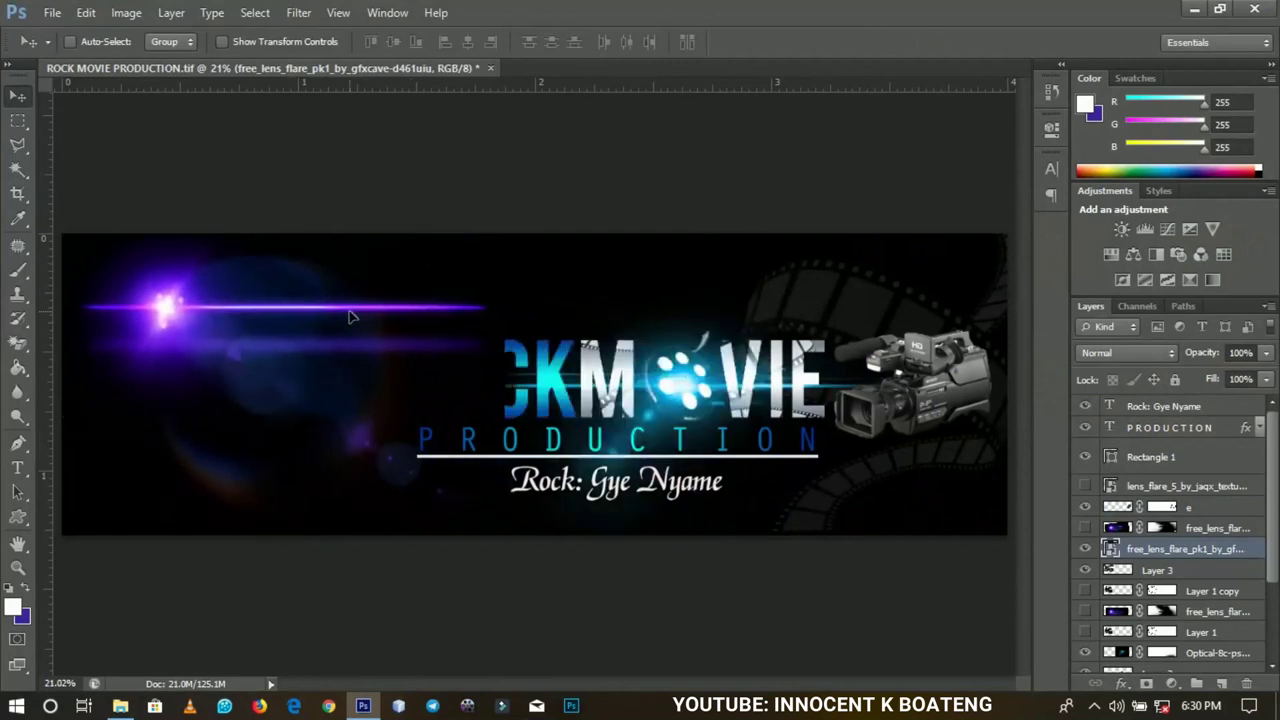
# Step: Rasterize the free_lens_flare_pk1_by_gfxcave-d461uiu layer placed above Layer 3
pyautogui.rightClick(1183, 556)
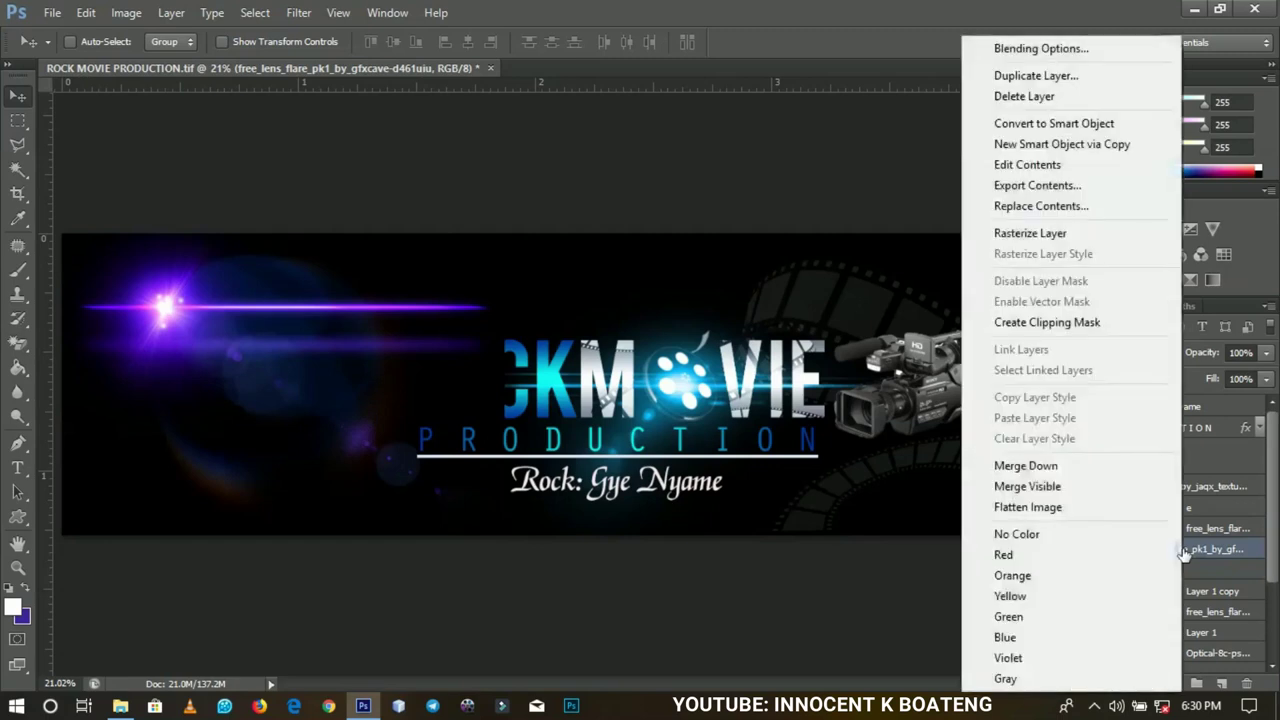
pyautogui.click(1185, 556)
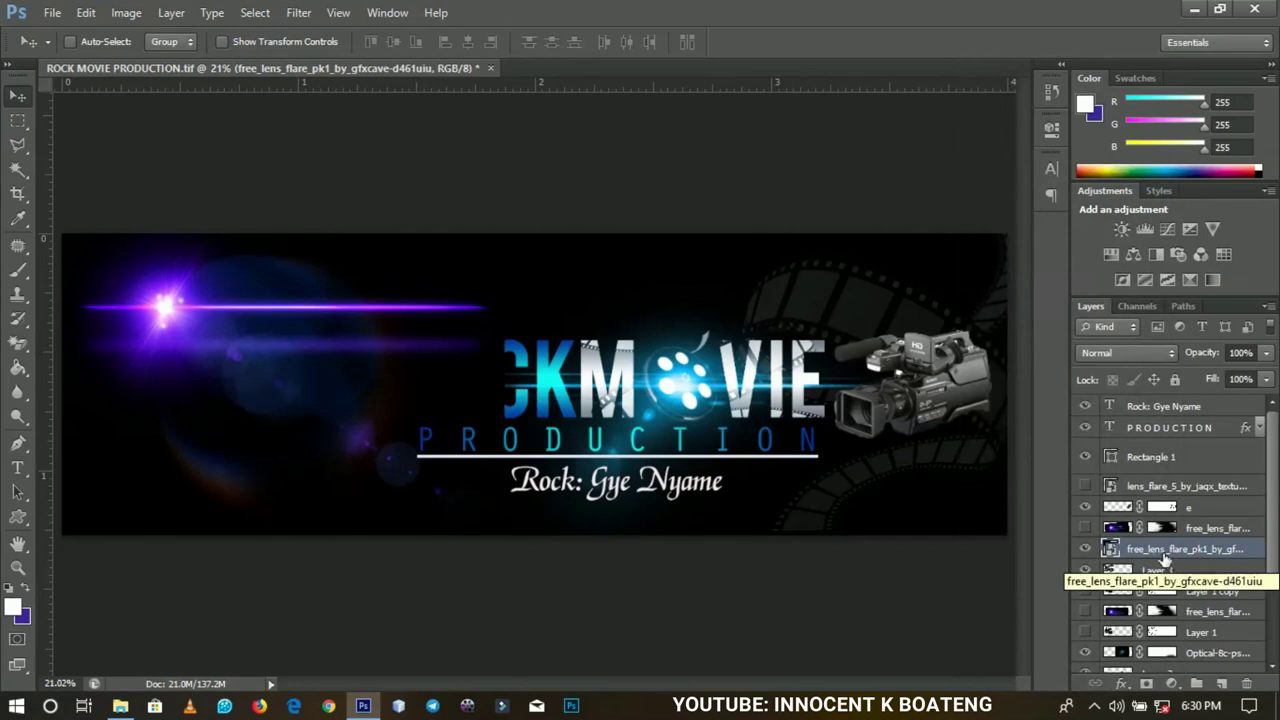
pyautogui.rightClick(1165, 560)
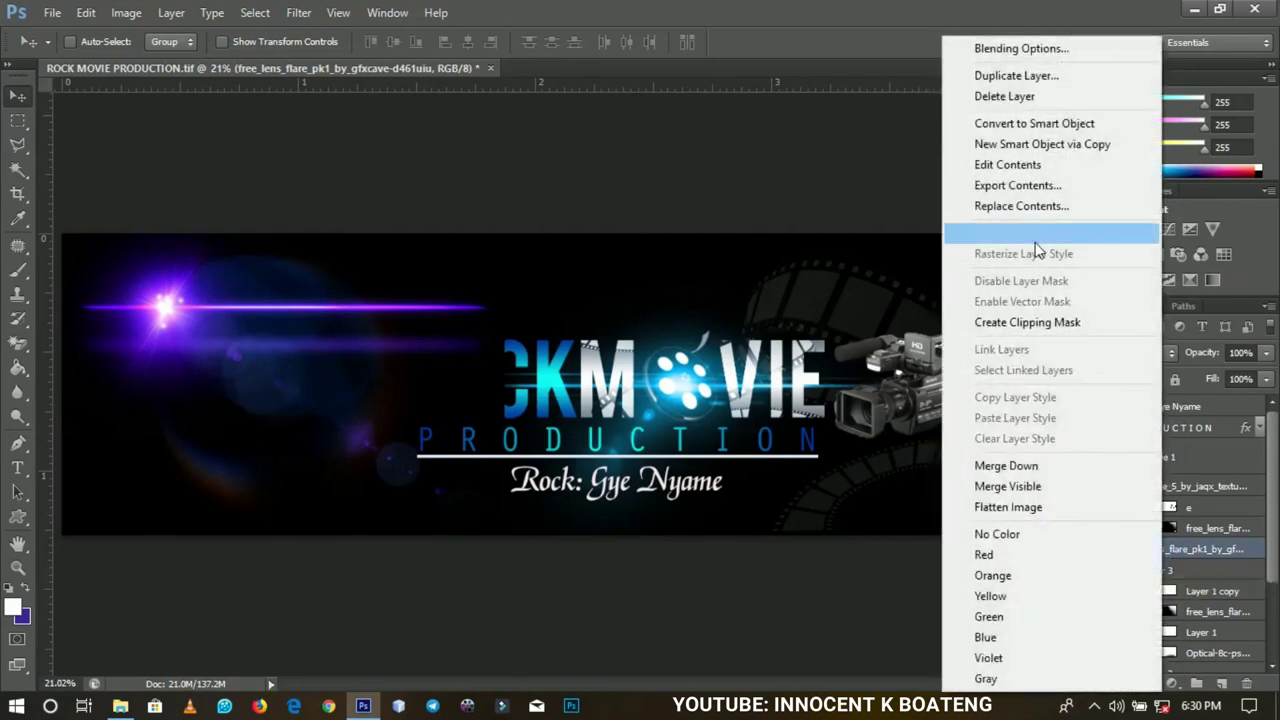
pyautogui.click(1032, 236)
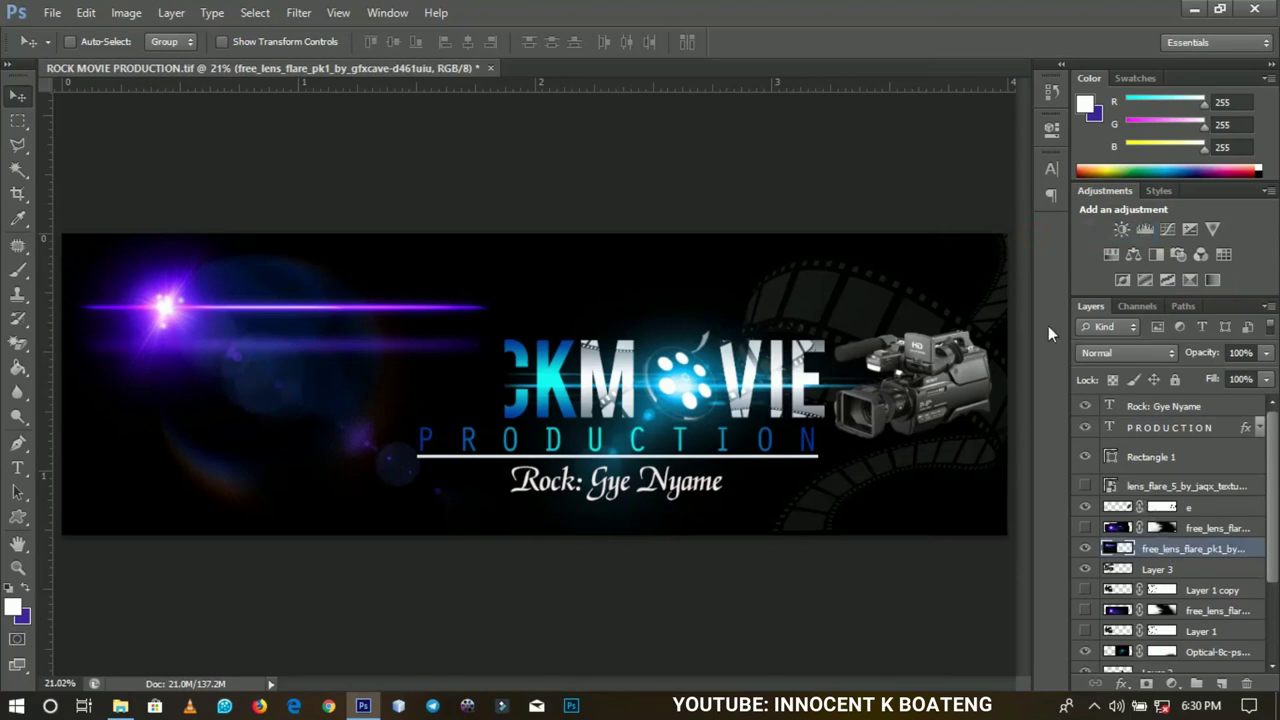
# Step: Set the purple flare layer's blend mode to Screen and move the flare onto the large camera's lens
pyautogui.click(1152, 353)
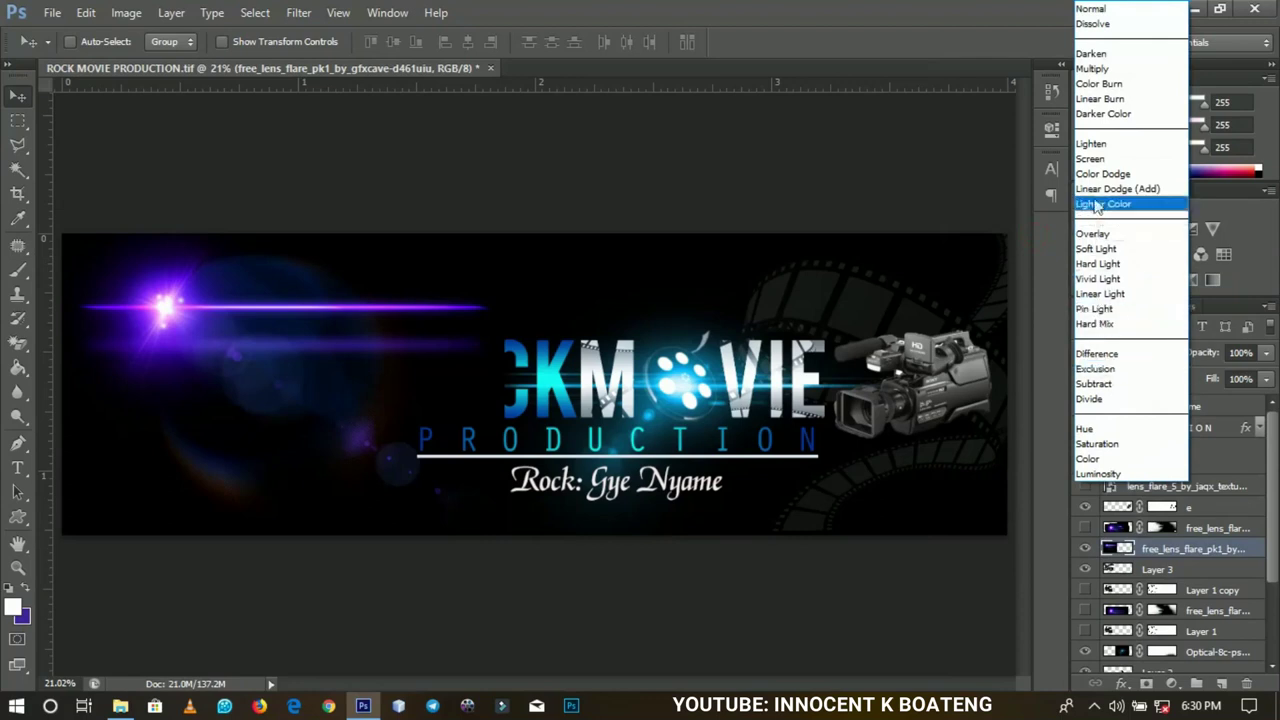
pyautogui.click(1090, 158)
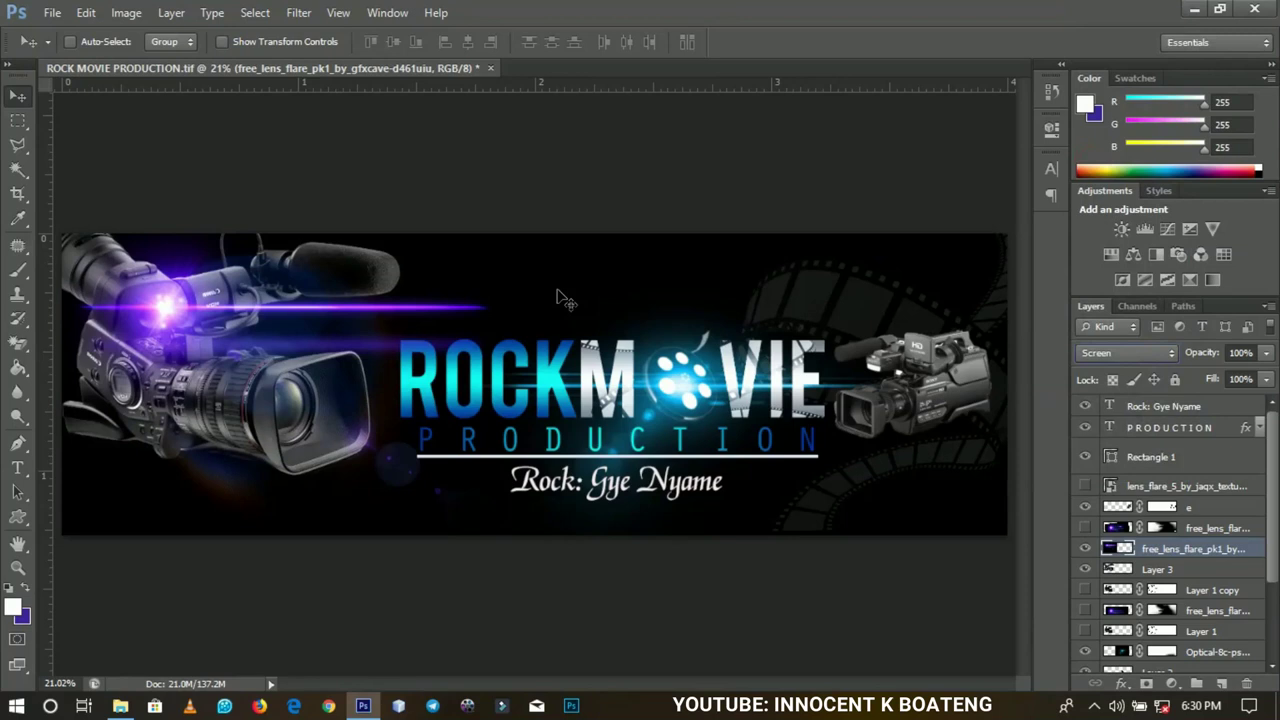
pyautogui.moveTo(147, 323); pyautogui.dragTo(292, 414)
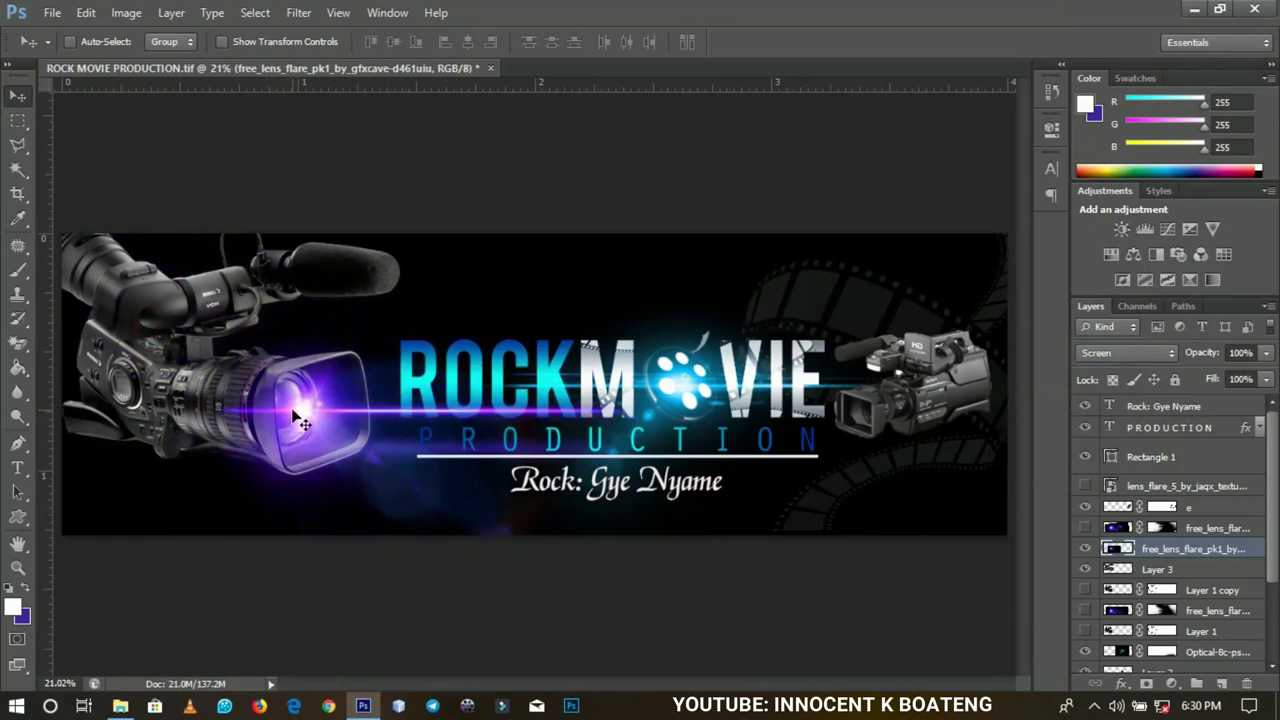
# Step: Scale the purple flare up to about 150% and recentre its bright core on the large camera's lens
pyautogui.hotkey('ctrl', 't')
pyautogui.moveTo(192, 338); pyautogui.dragTo(79, 262)
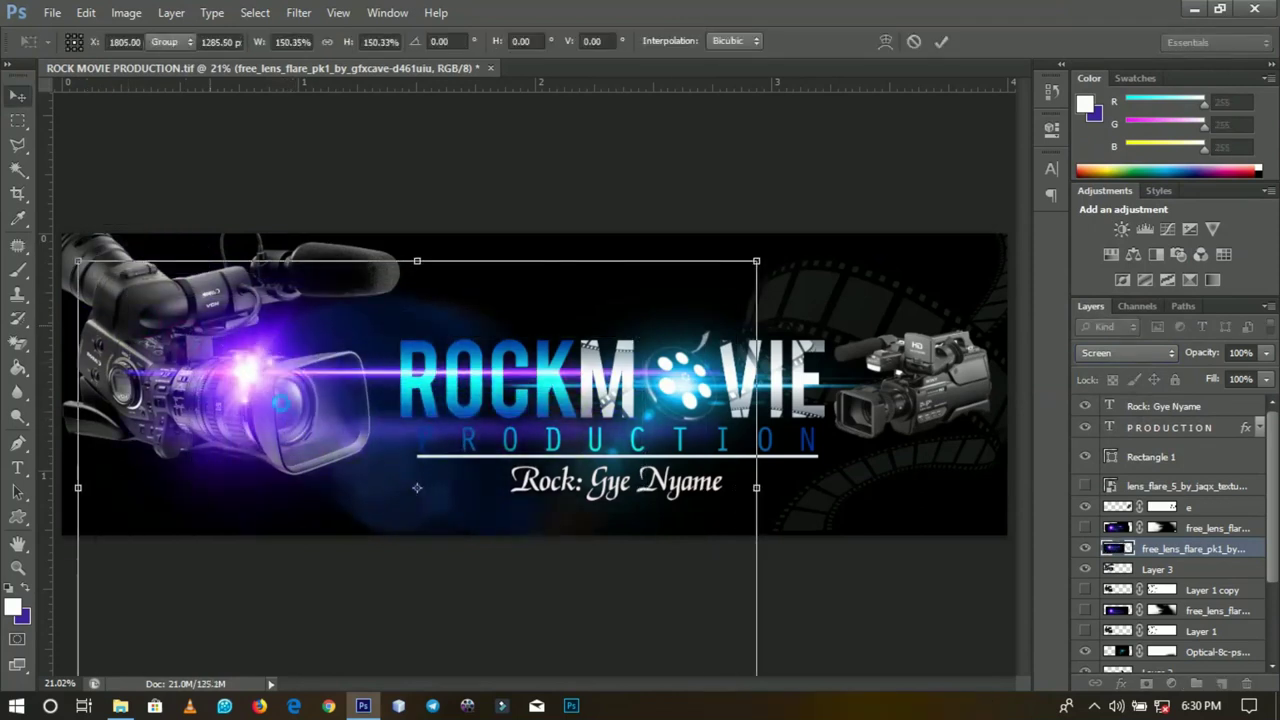
pyautogui.press('Return')
pyautogui.moveTo(269, 410); pyautogui.dragTo(294, 421)
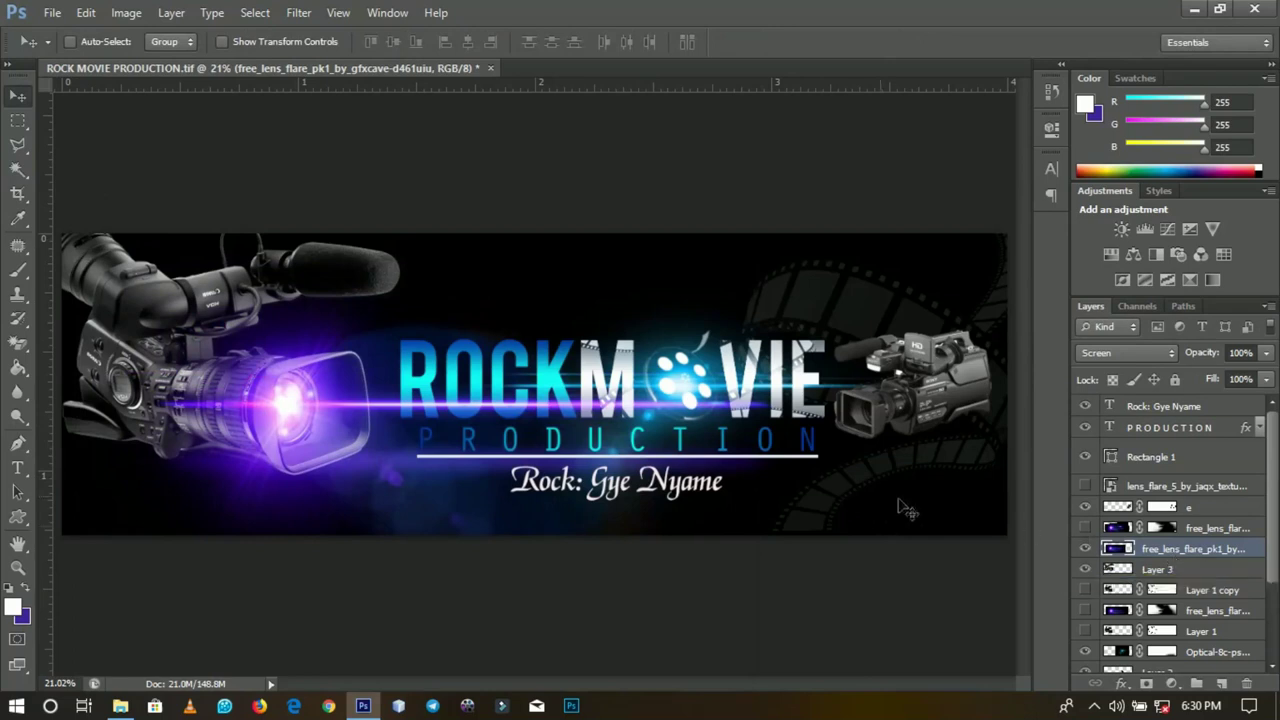
pyautogui.moveTo(281, 395); pyautogui.dragTo(290, 397)
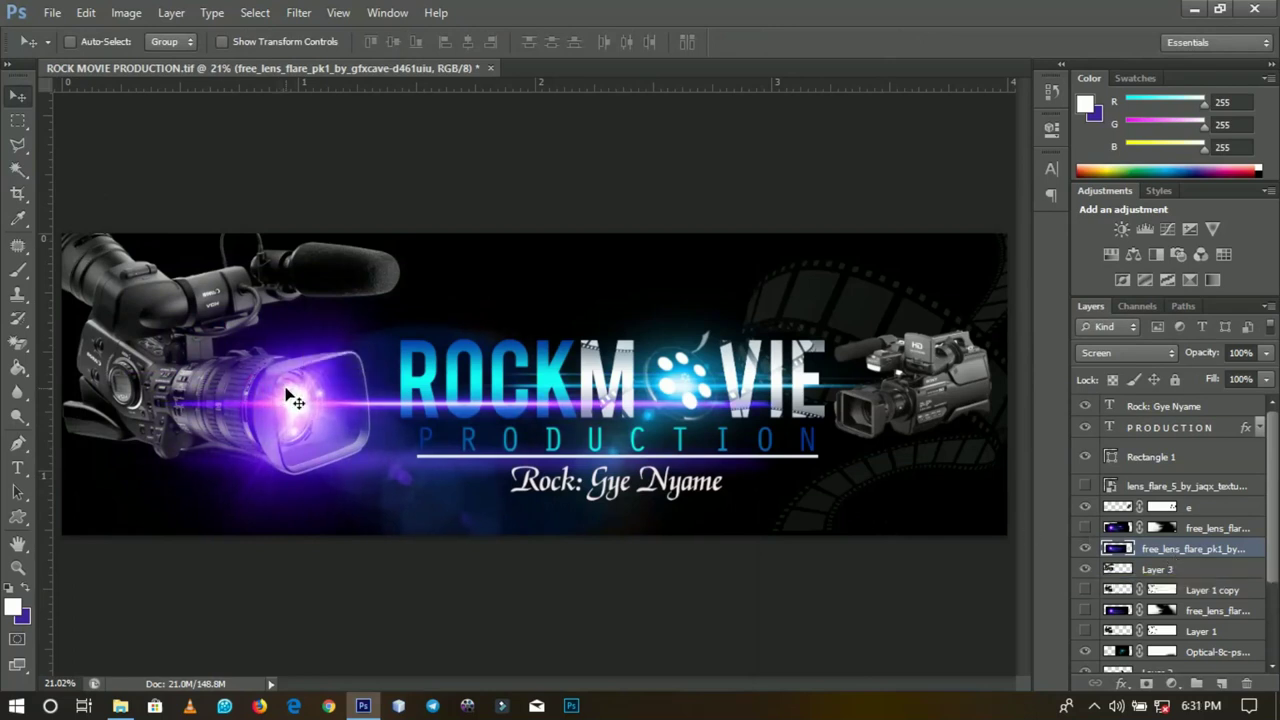
# Step: Examine the purple flare on the large camera's lens up close and within the whole banner
pyautogui.press('z')
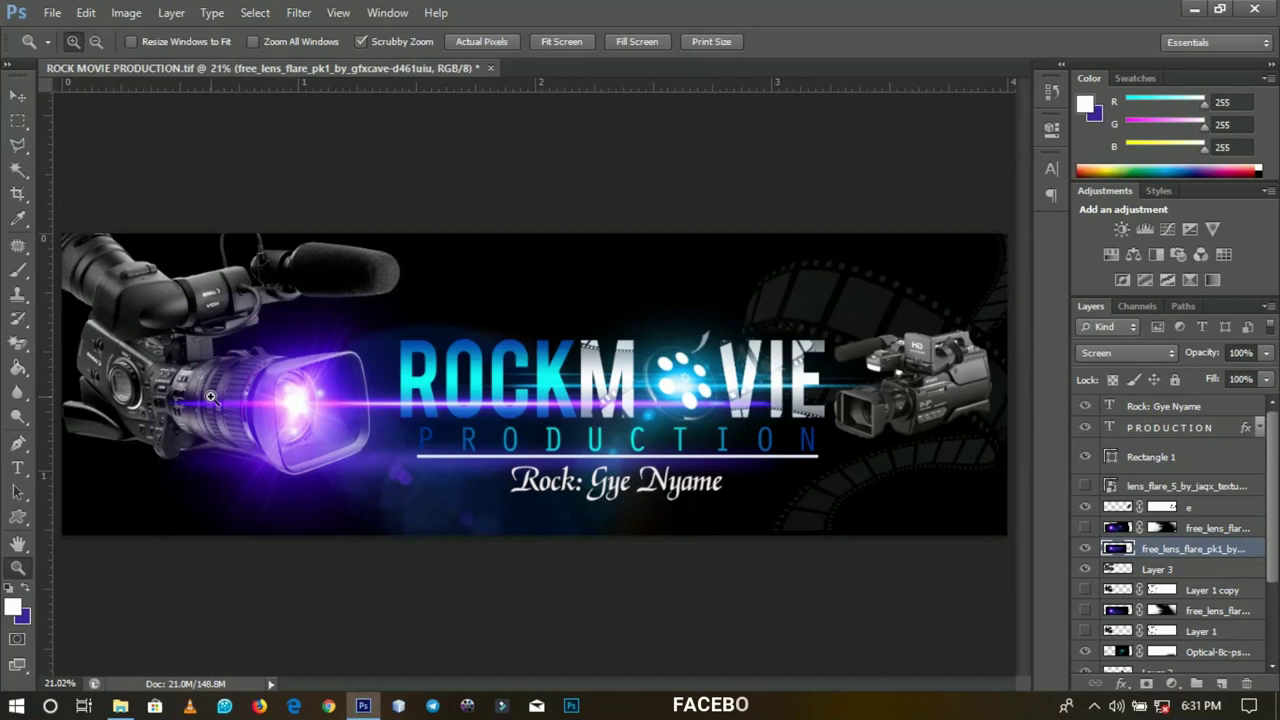
pyautogui.moveTo(211, 397); pyautogui.dragTo(583, 303)
pyautogui.scroll(1, 437, 334)
pyautogui.moveTo(280, 346); pyautogui.dragTo(626, 365)
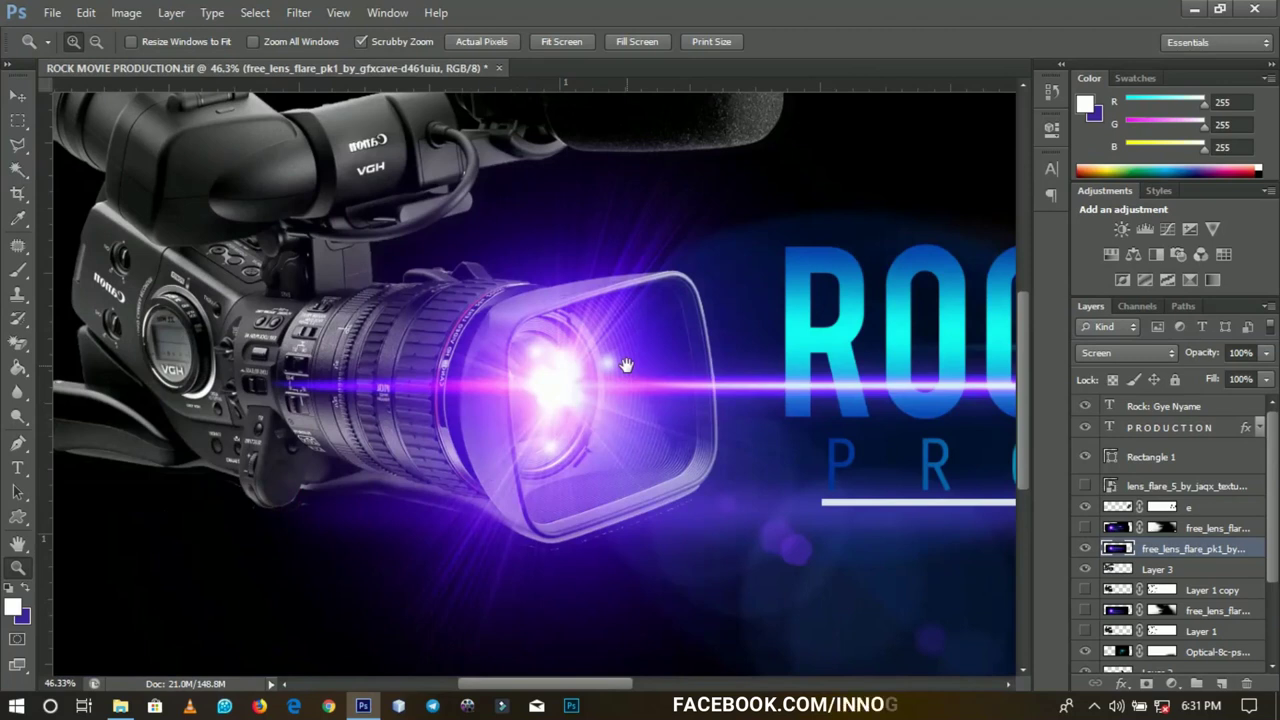
pyautogui.click(600, 406)
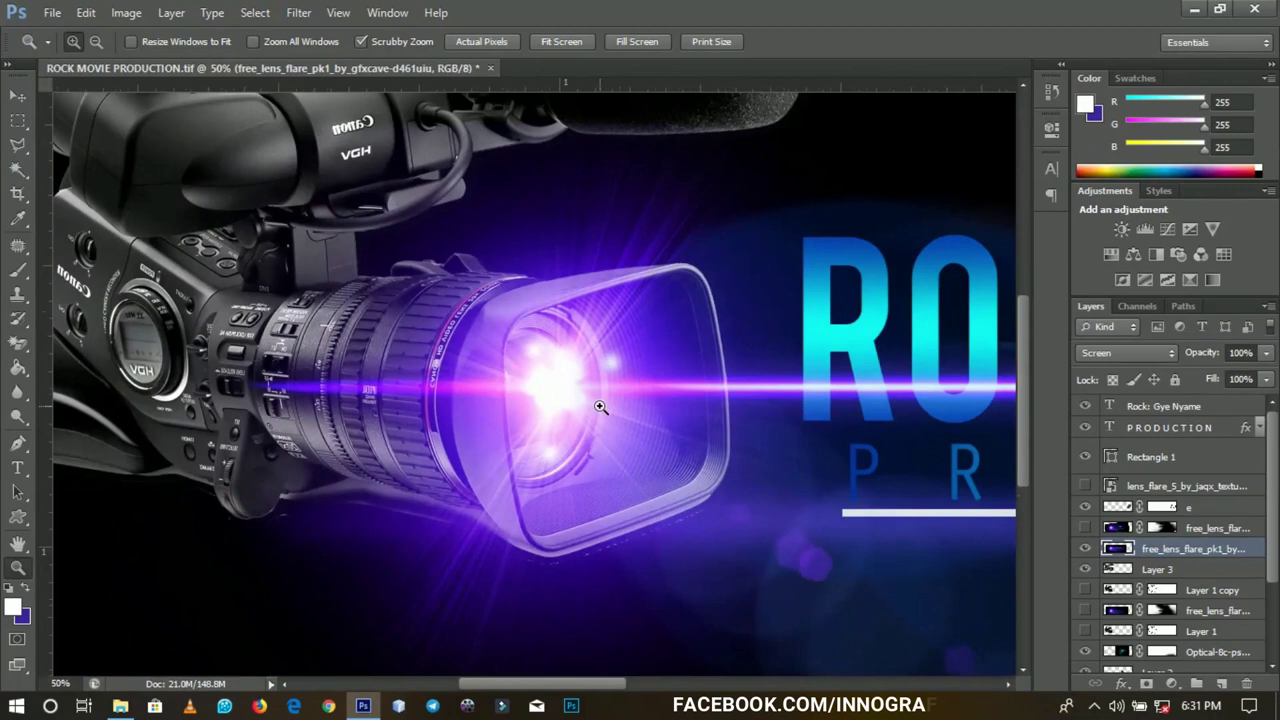
pyautogui.keyDown('alt'); pyautogui.click(600, 406); pyautogui.keyUp('alt')
pyautogui.keyDown('alt'); pyautogui.click(600, 406); pyautogui.keyUp('alt')
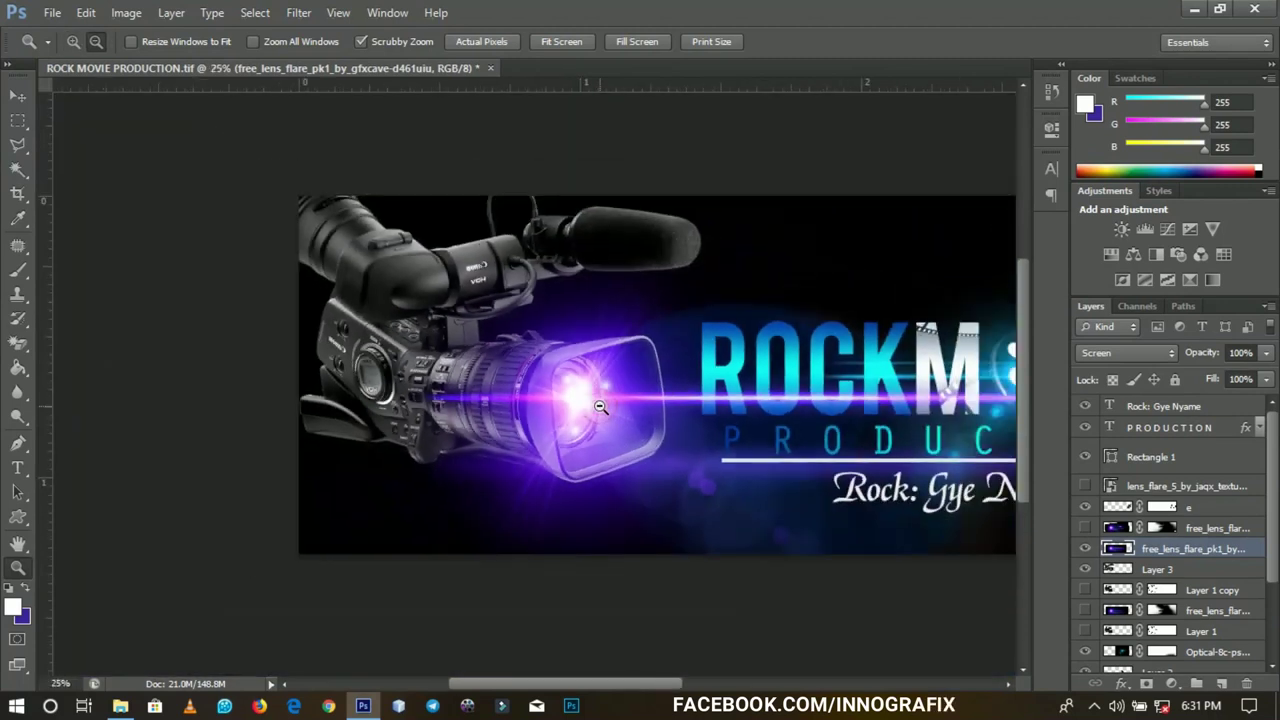
pyautogui.keyDown('alt'); pyautogui.click(600, 406); pyautogui.keyUp('alt')
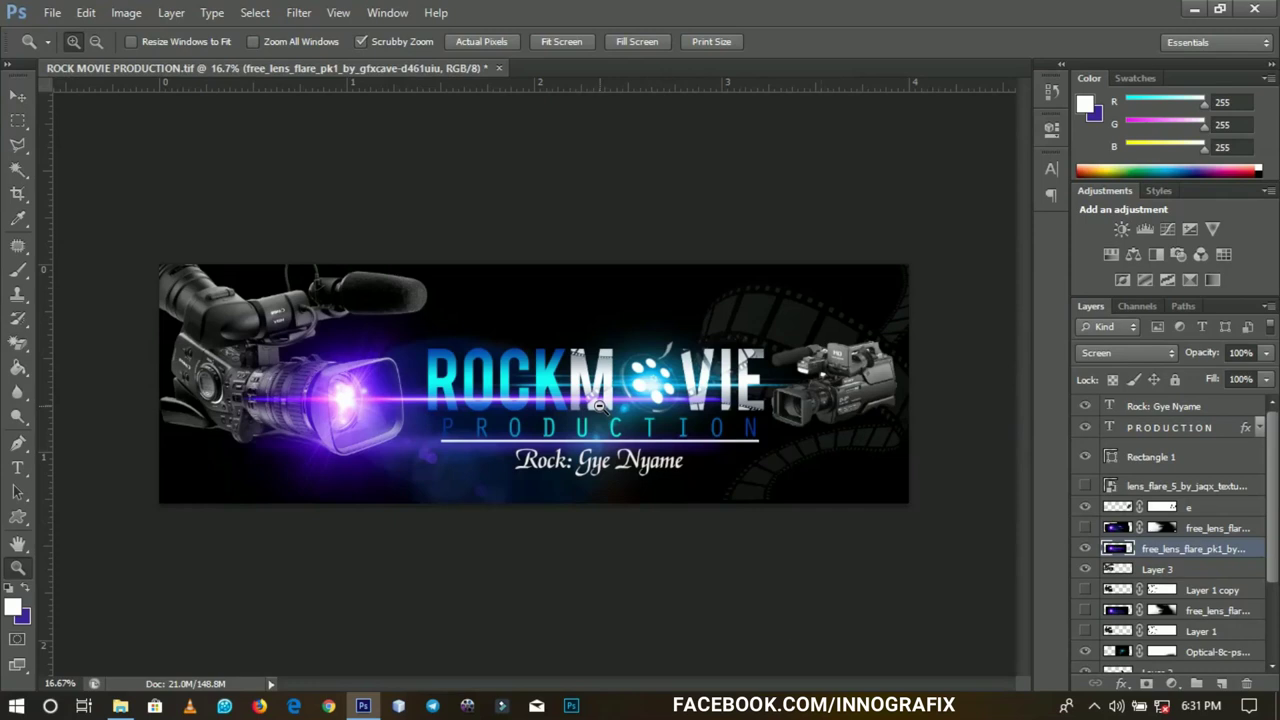
# Step: Hide the purple flare layer and place the TIYvbMtGlo7867 image from the lens flare folder into the banner
pyautogui.click(1085, 548)
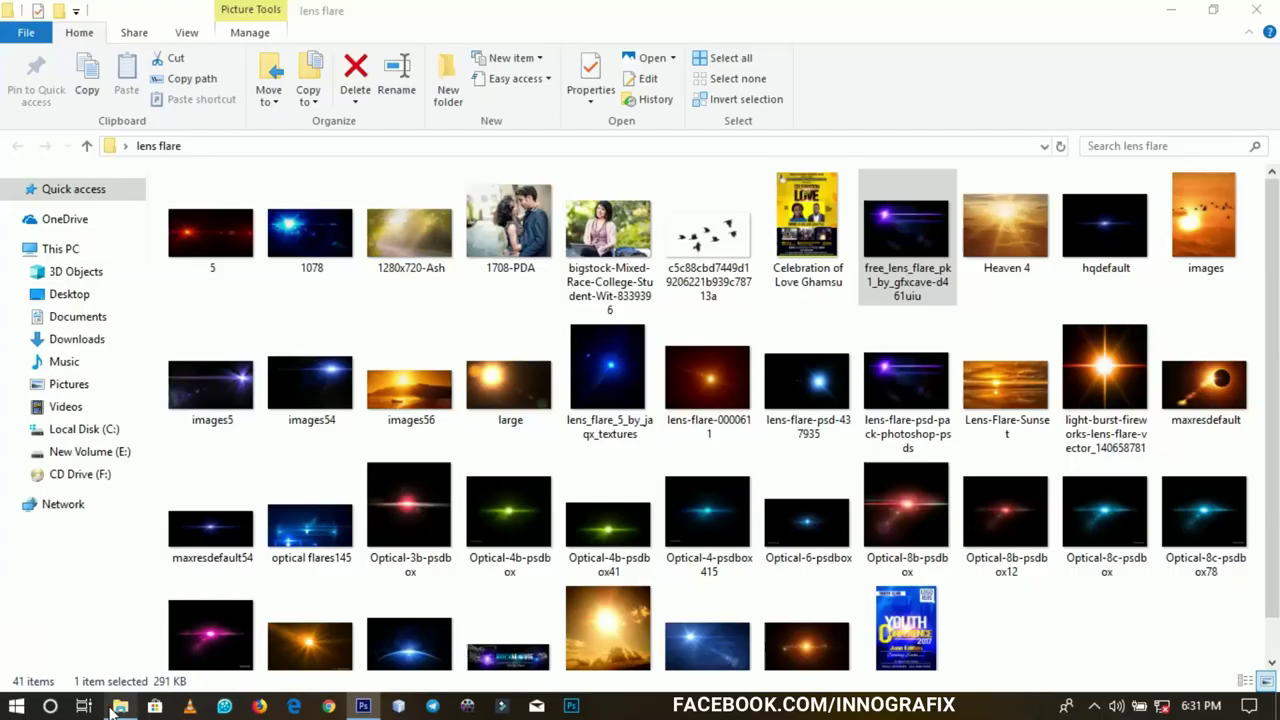
pyautogui.click(120, 706)
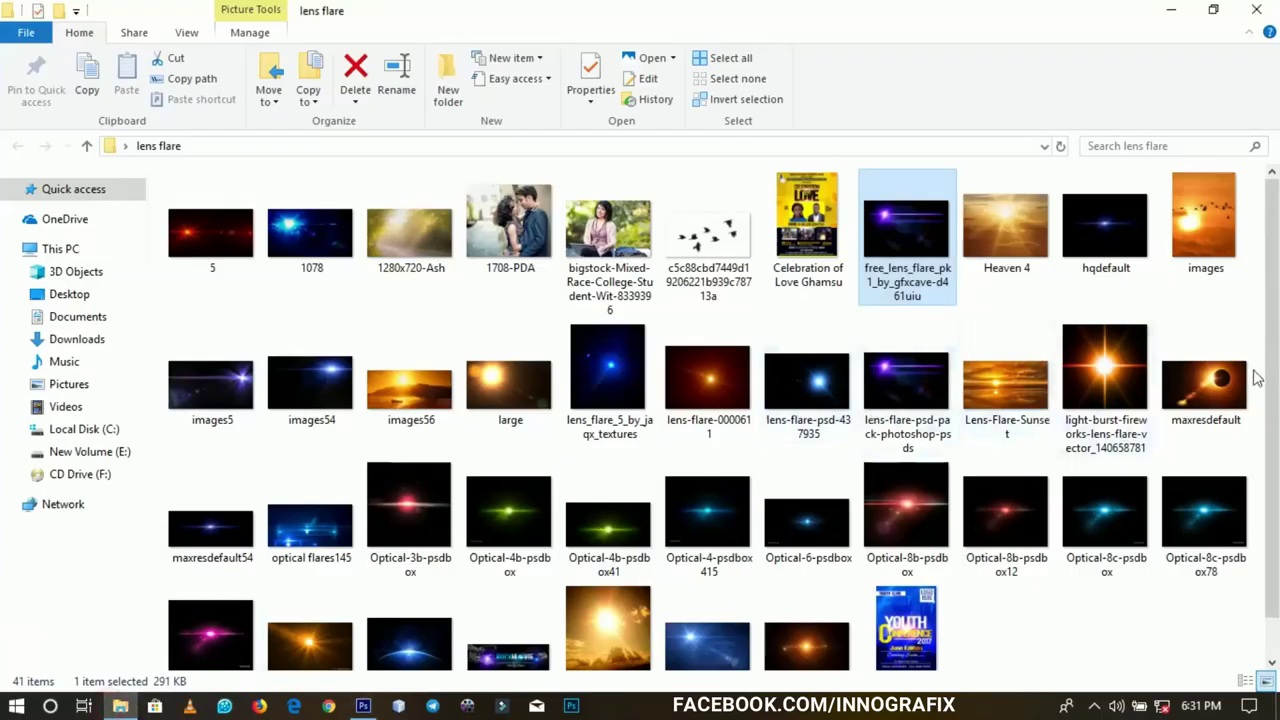
pyautogui.scroll(-1, 1240, 400)
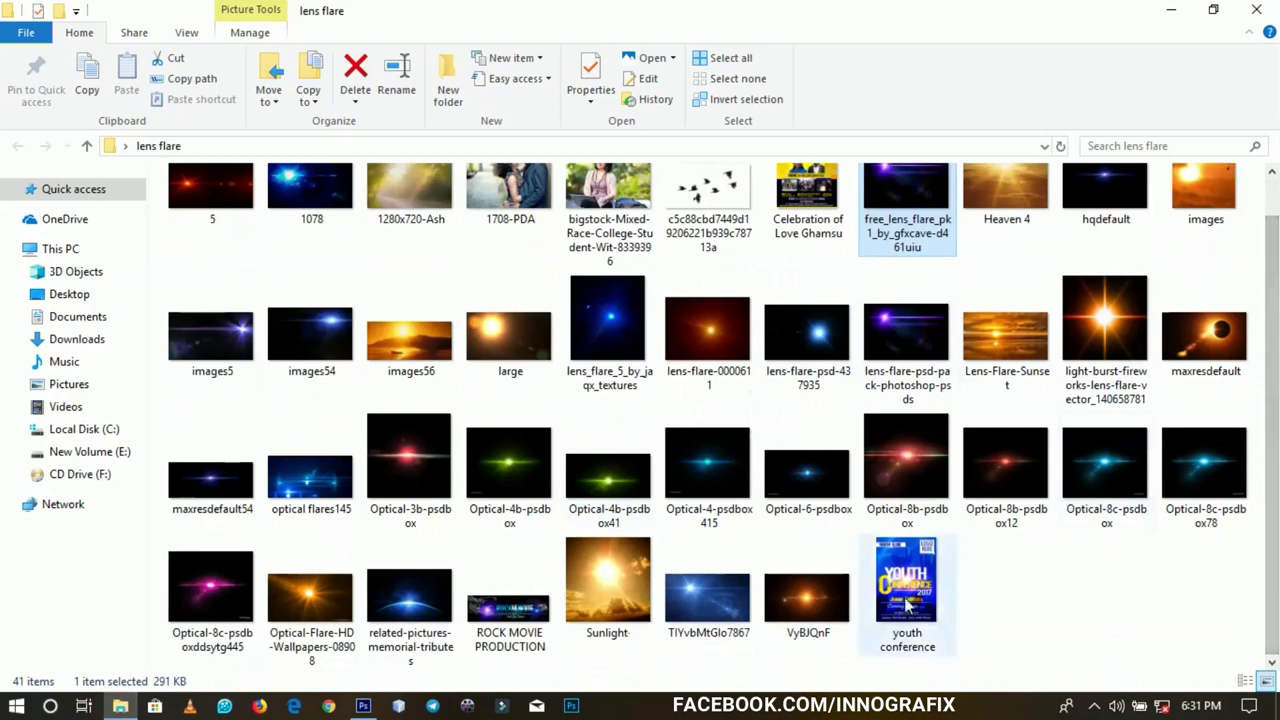
pyautogui.moveTo(706, 605); pyautogui.dragTo(390, 379)
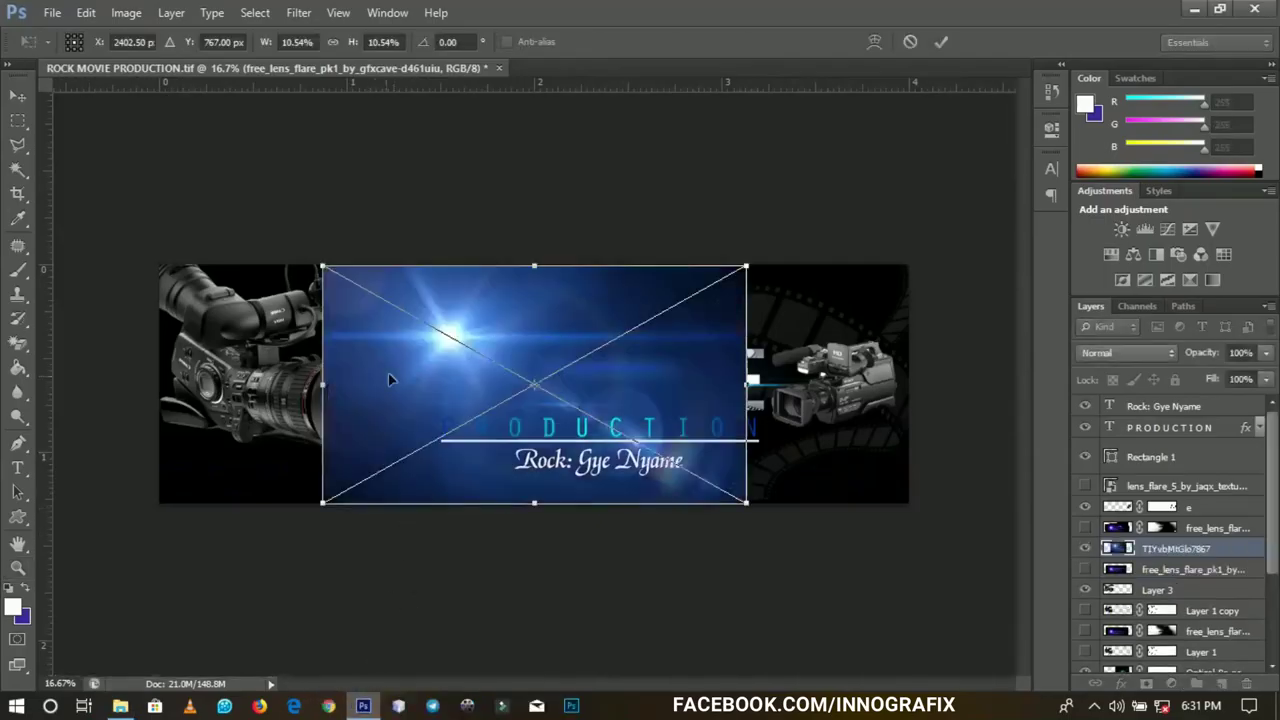
pyautogui.press('Return')
# Step: Set the TIYvbMtGlo7867 layer's blend mode to Screen and move the blue flare toward the small camera
pyautogui.press('z')
pyautogui.click(1147, 352)
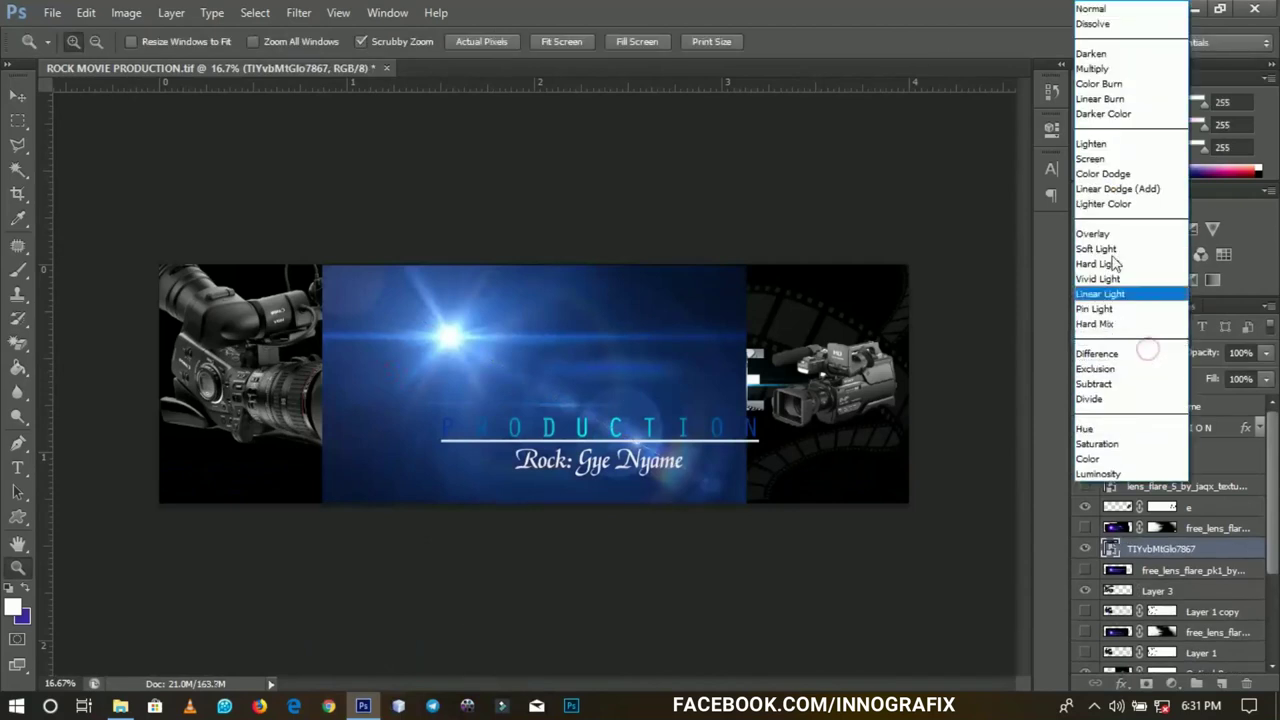
pyautogui.click(1088, 158)
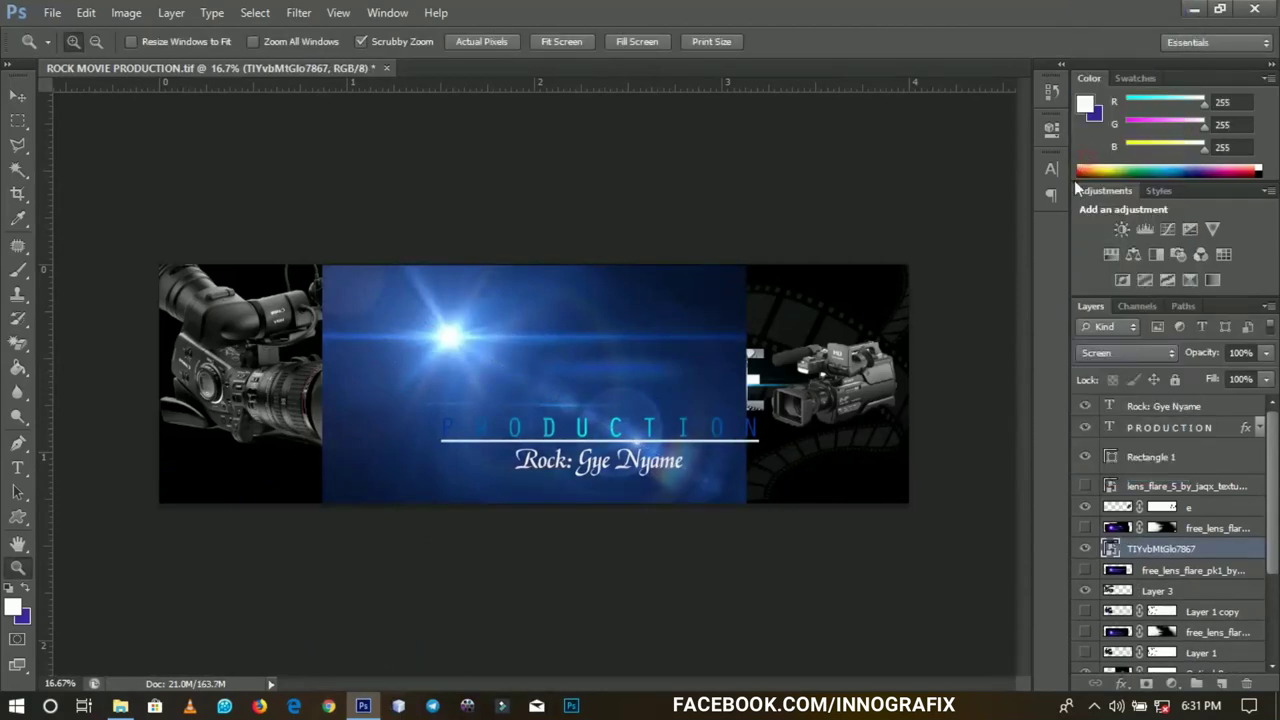
pyautogui.click(547, 334)
pyautogui.press('v')
pyautogui.moveTo(502, 322); pyautogui.dragTo(712, 300)
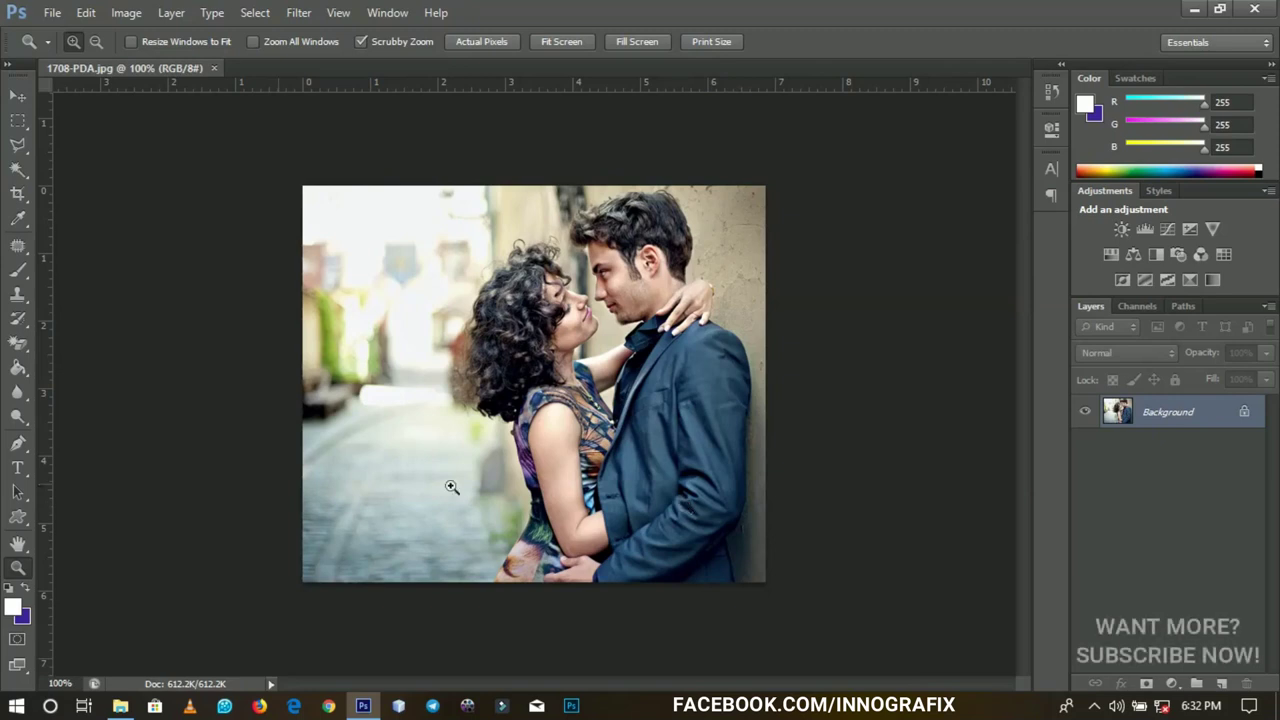
# Step: Place the VyBJQnF image from the lens flare folder into the 1708-PDA photo
pyautogui.click(120, 706)
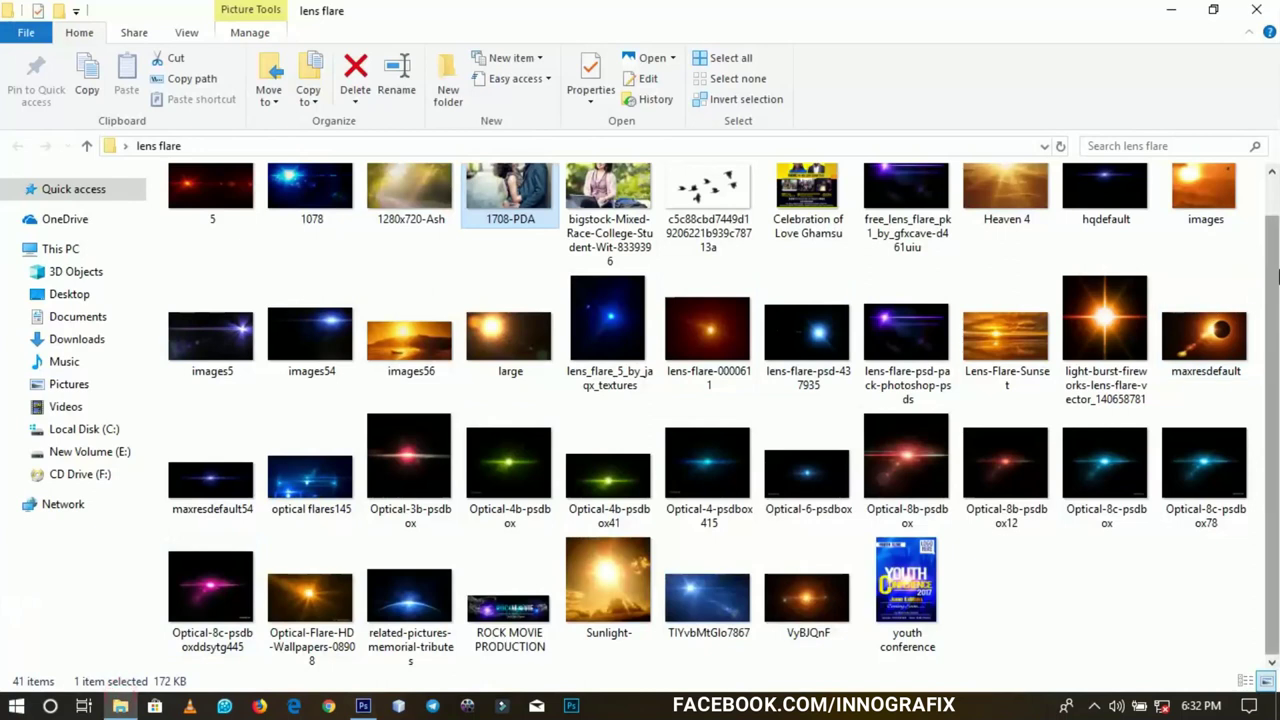
pyautogui.click(813, 603)
pyautogui.moveTo(818, 605); pyautogui.dragTo(520, 419)
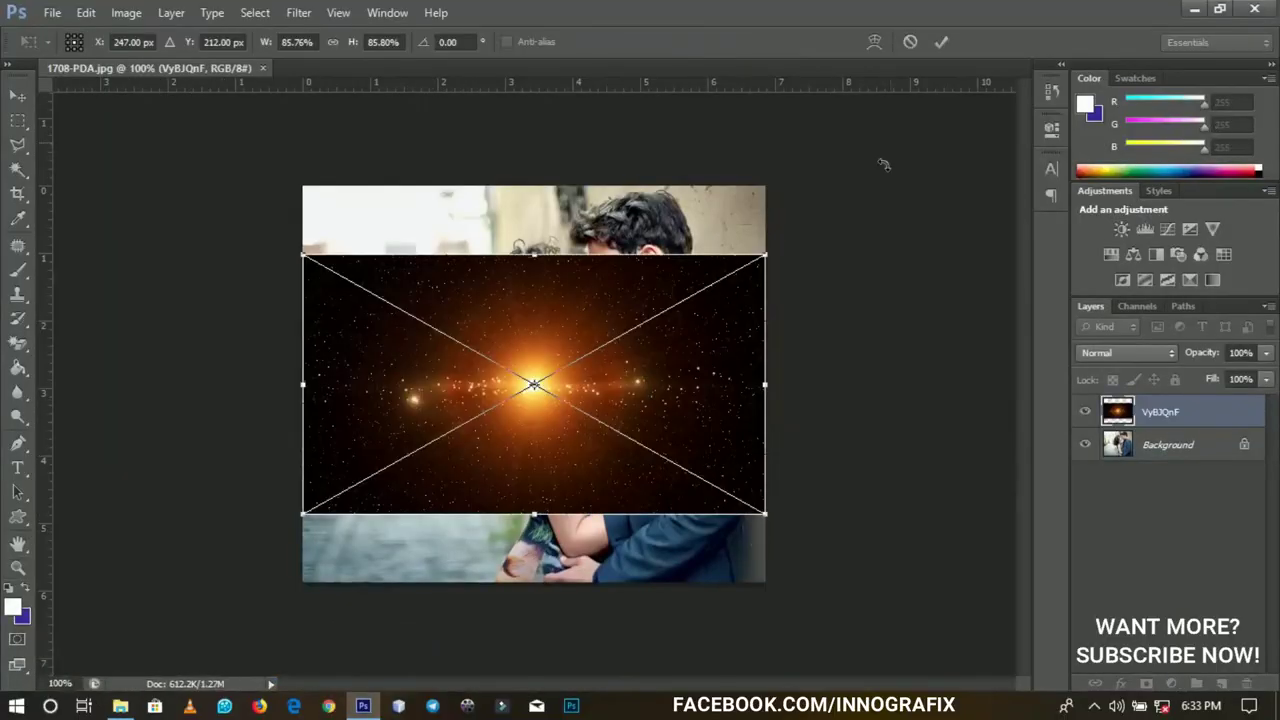
pyautogui.click(941, 41)
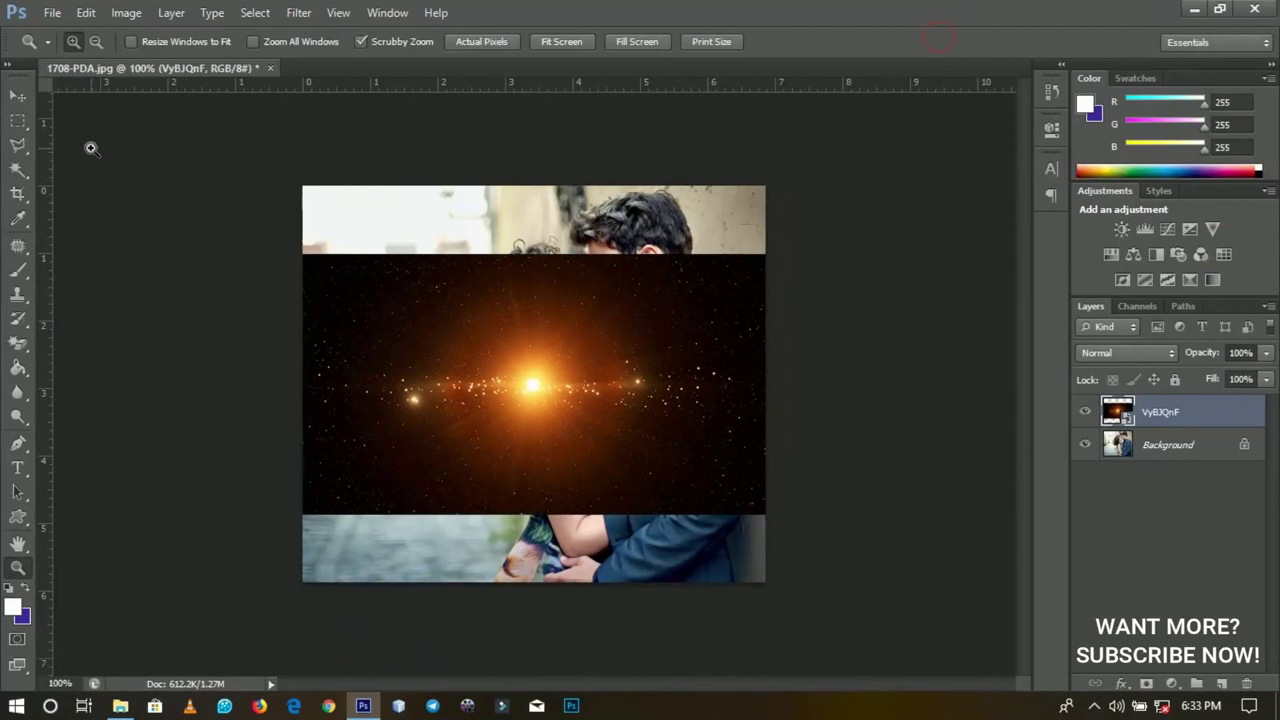
# Step: Enlarge the VyBJQnF flare from its centre to about 128% so it covers nearly the whole photo
pyautogui.click(17, 95)
pyautogui.hotkey('ctrl', 't')
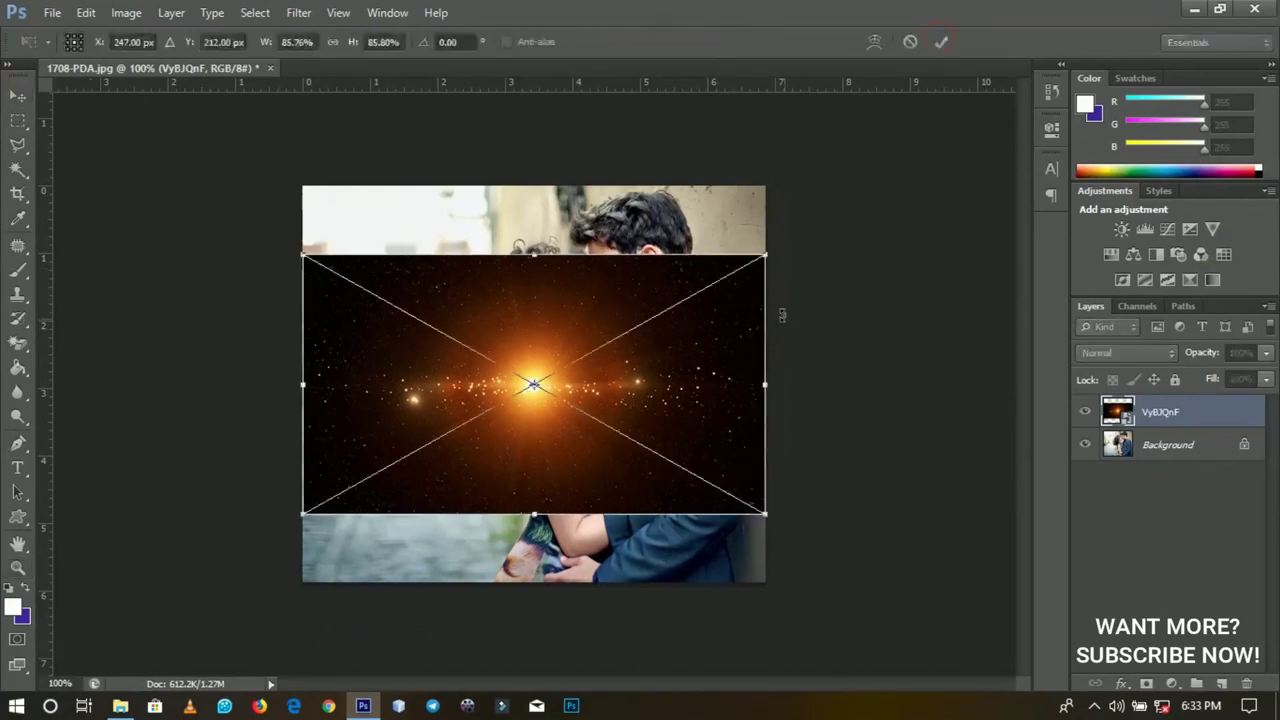
pyautogui.moveTo(766, 254); pyautogui.dragTo(876, 163)
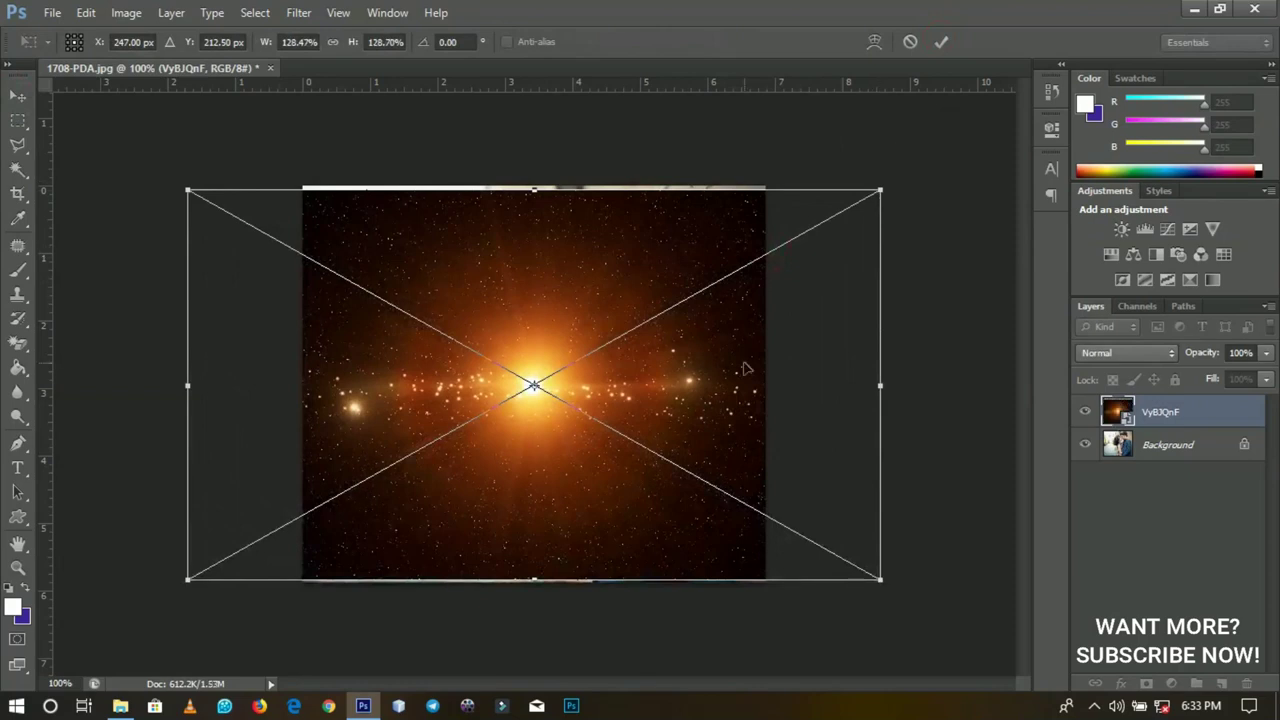
pyautogui.press('Escape')
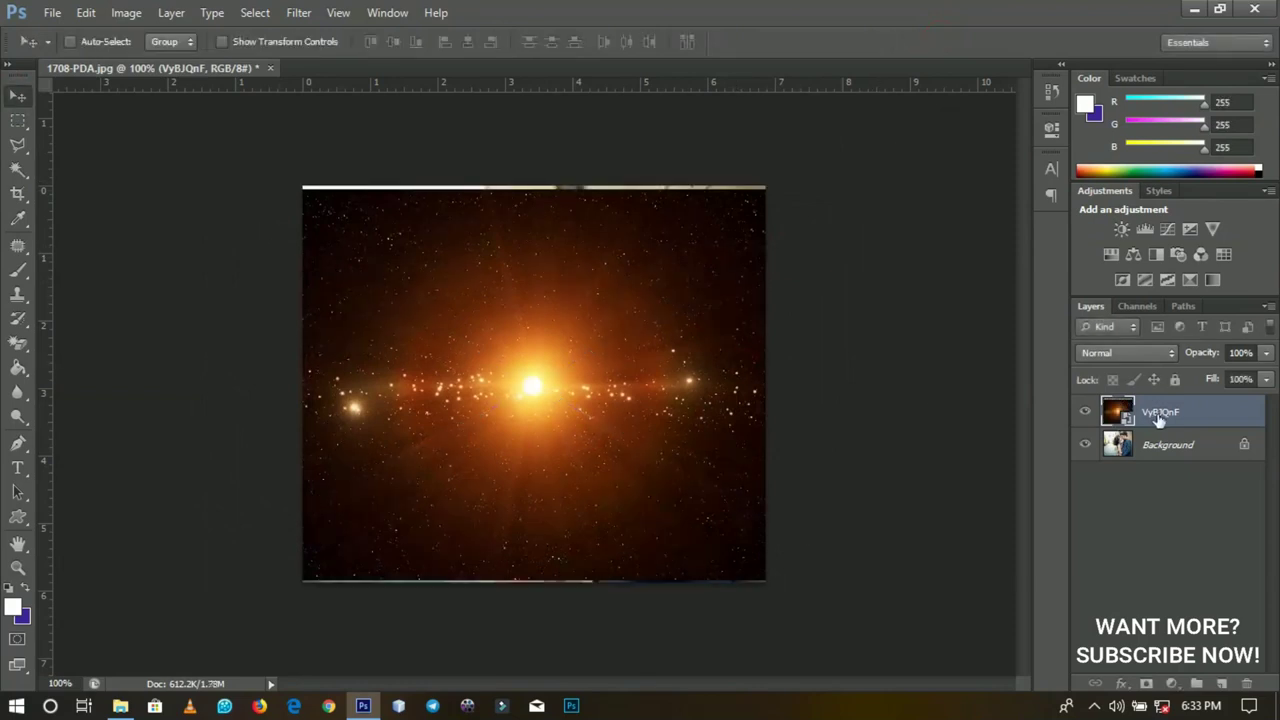
# Step: Rasterize the VyBJQnF layer and set its blend mode to Screen
pyautogui.rightClick(1158, 418)
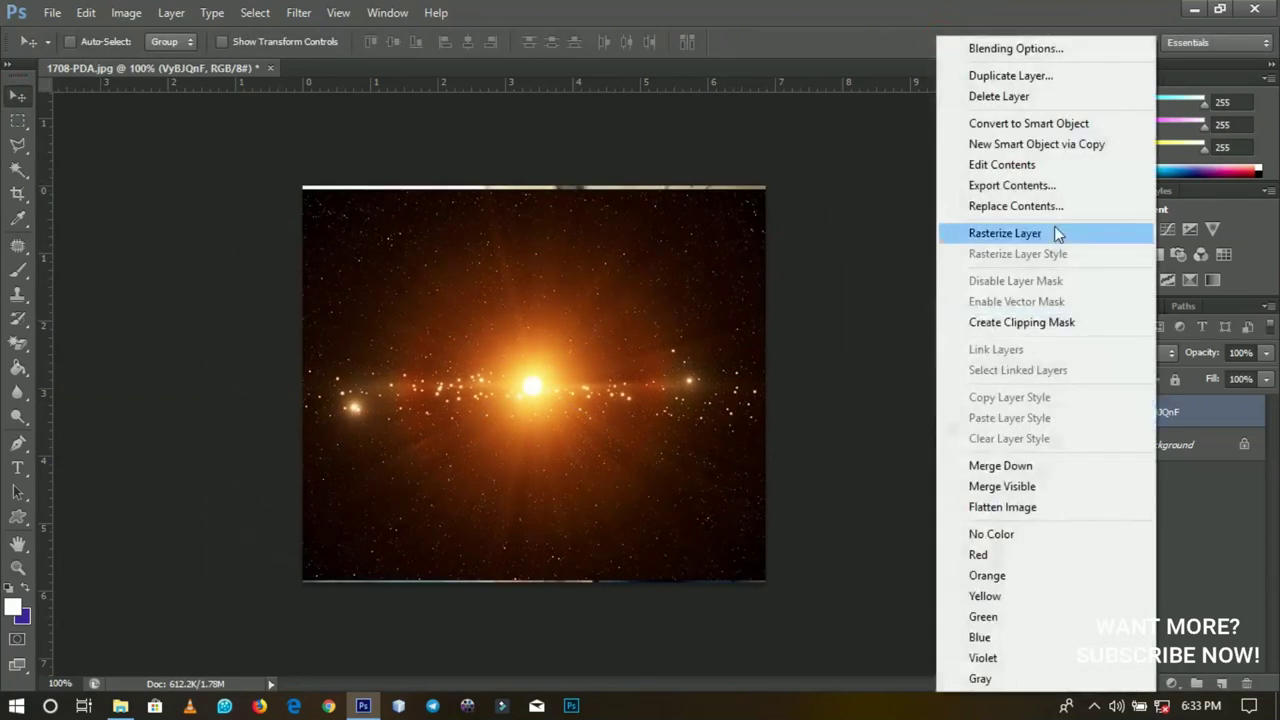
pyautogui.click(1058, 233)
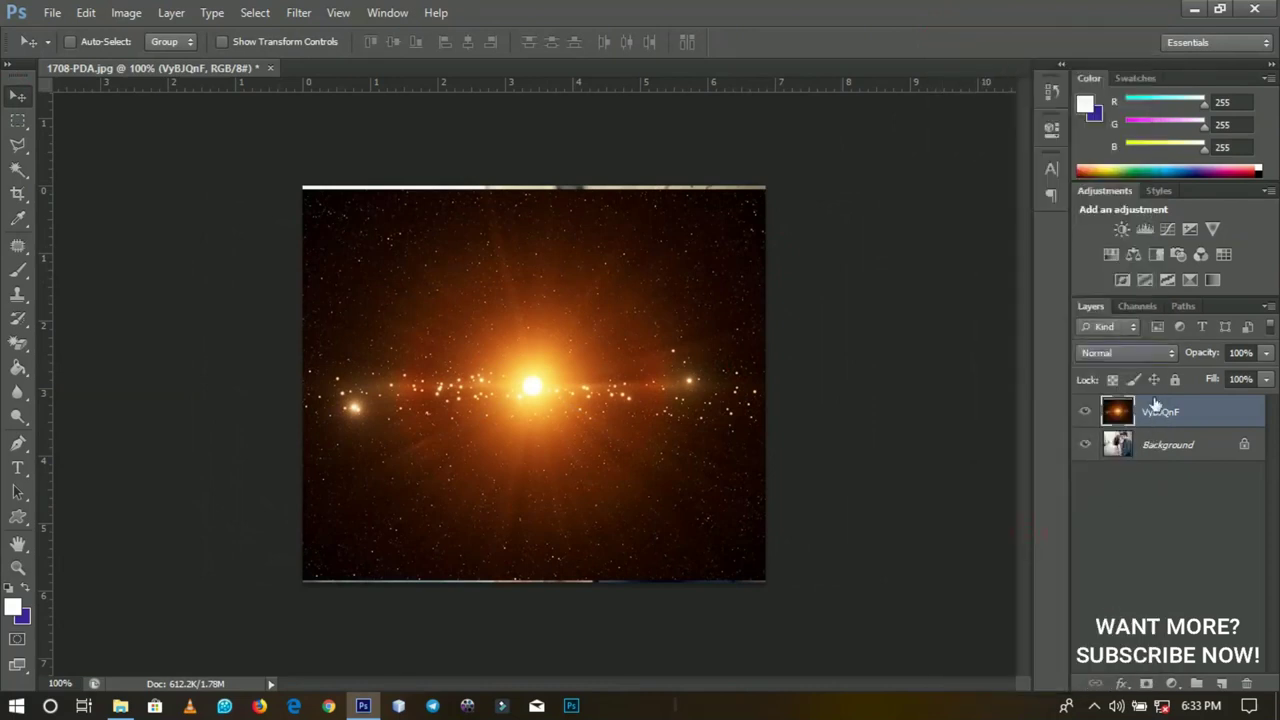
pyautogui.click(1140, 356)
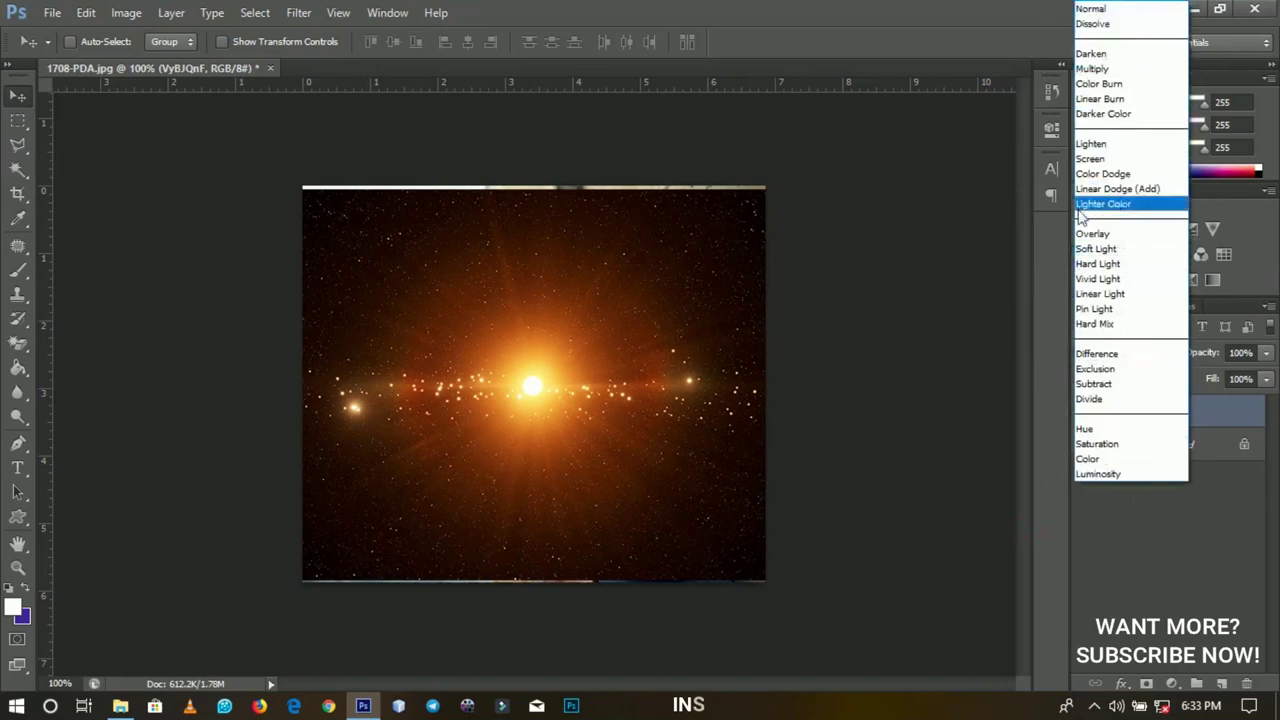
pyautogui.click(1090, 158)
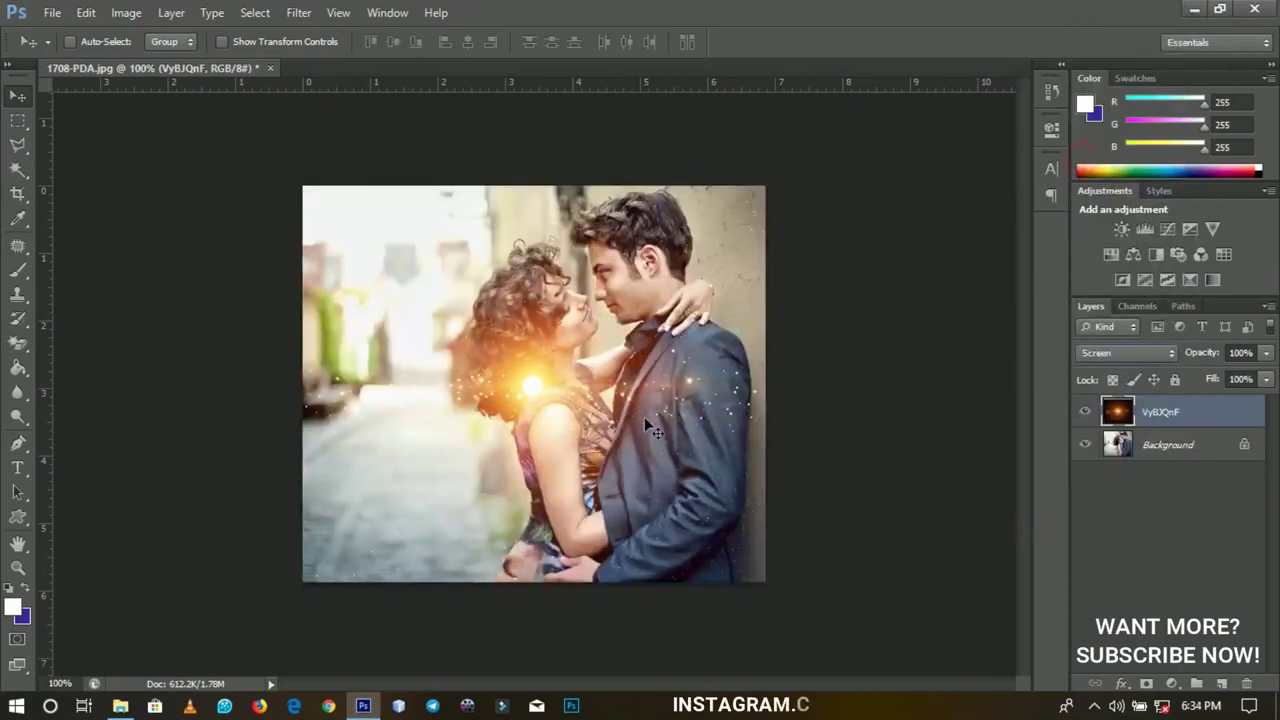
# Step: Move the orange flare onto the bright street behind the woman's hair and inspect its sparkles on the couple
pyautogui.moveTo(540, 405); pyautogui.dragTo(440, 352)
pyautogui.press('z')
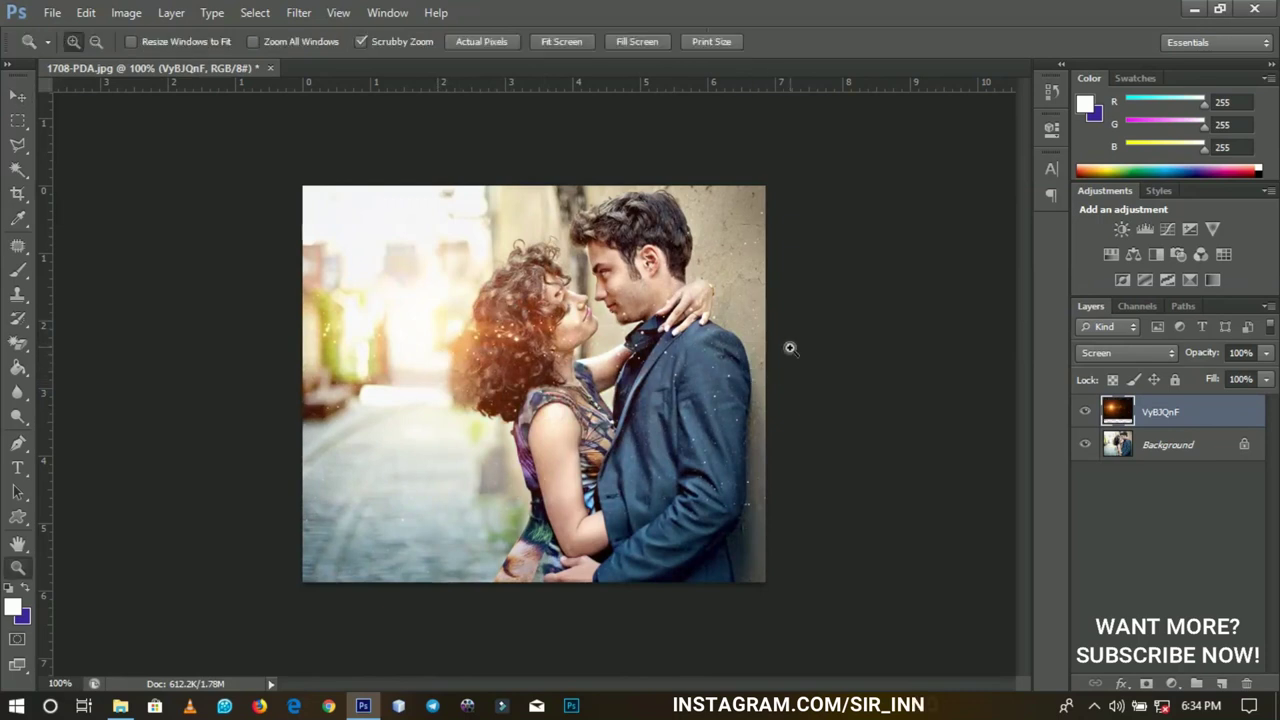
pyautogui.click(780, 320)
pyautogui.click(780, 314)
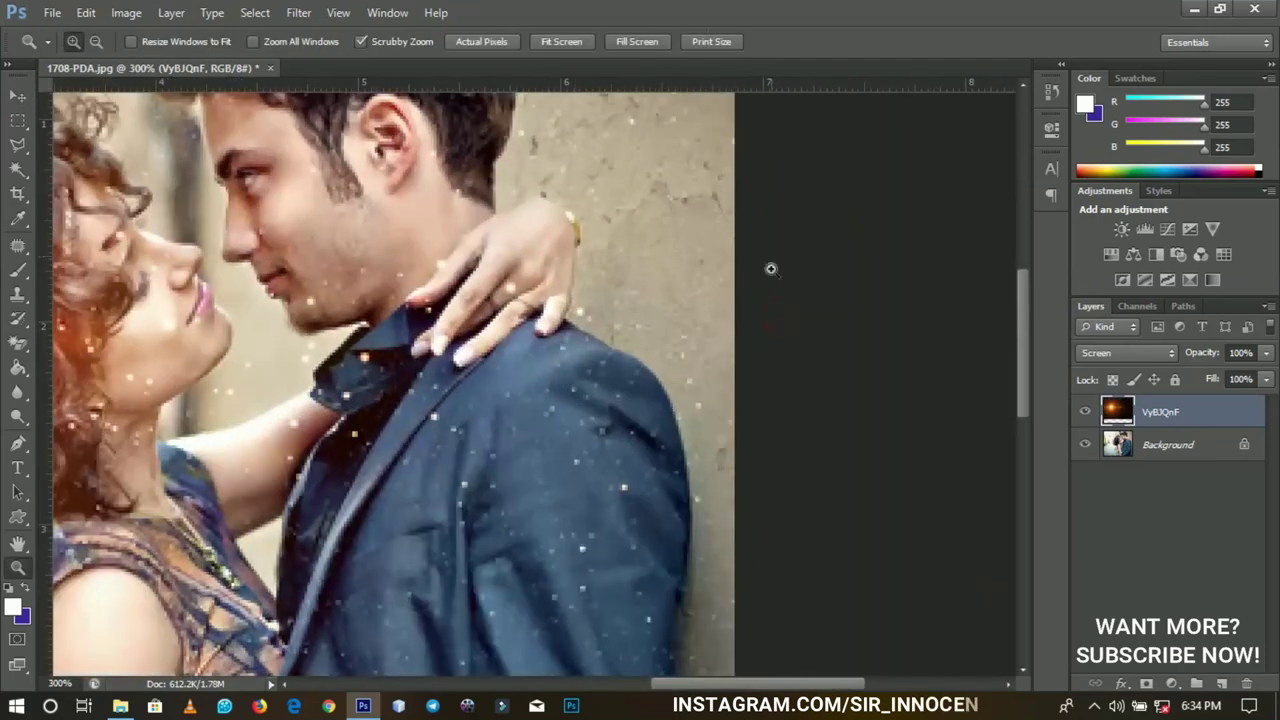
pyautogui.keyDown('alt'); pyautogui.click(444, 443); pyautogui.keyUp('alt')
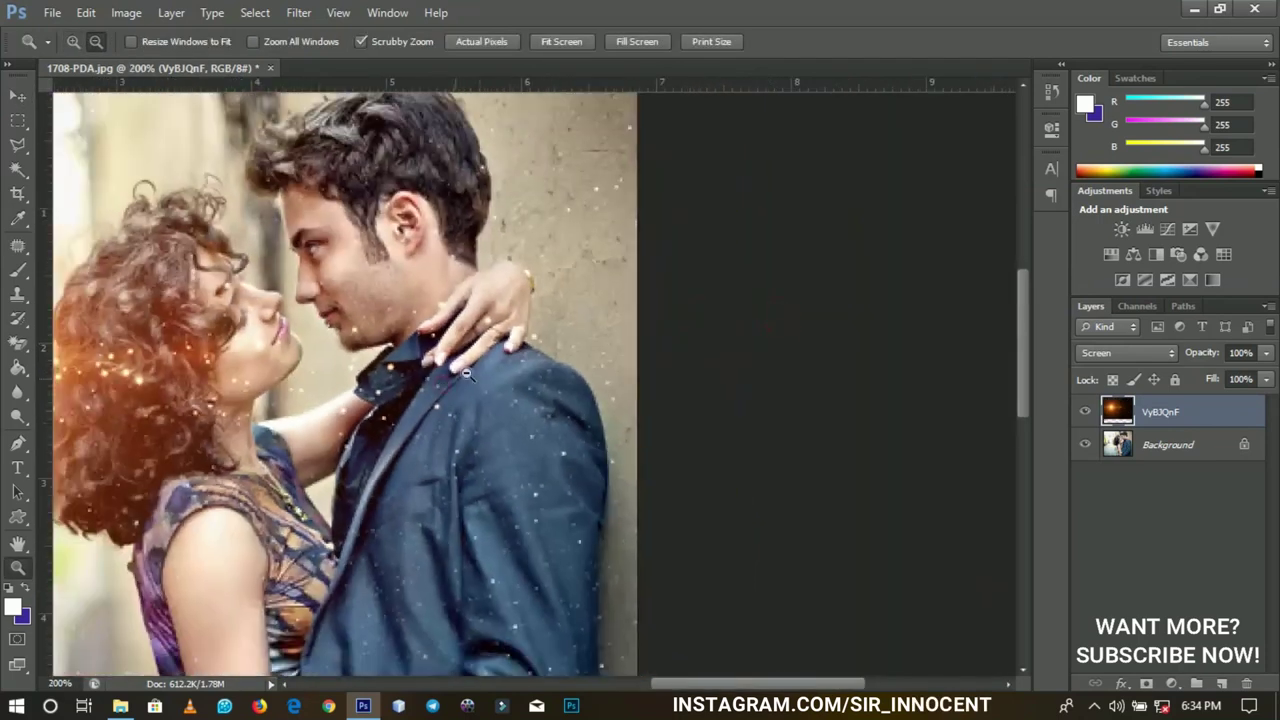
# Step: Apply a Gaussian Blur with a 7.2-pixel radius to the VyBJQnF flare layer to smooth away its sparkles
pyautogui.keyDown('alt'); pyautogui.click(495, 454); pyautogui.keyUp('alt')
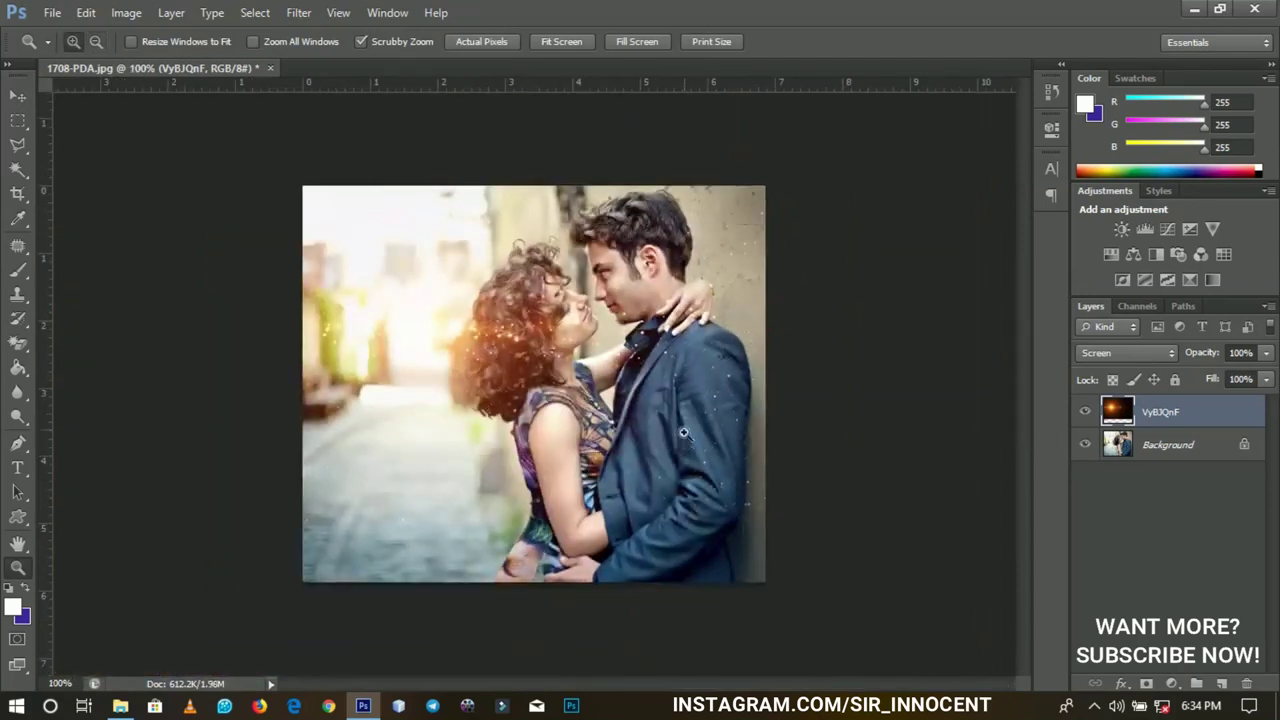
pyautogui.click(303, 15)
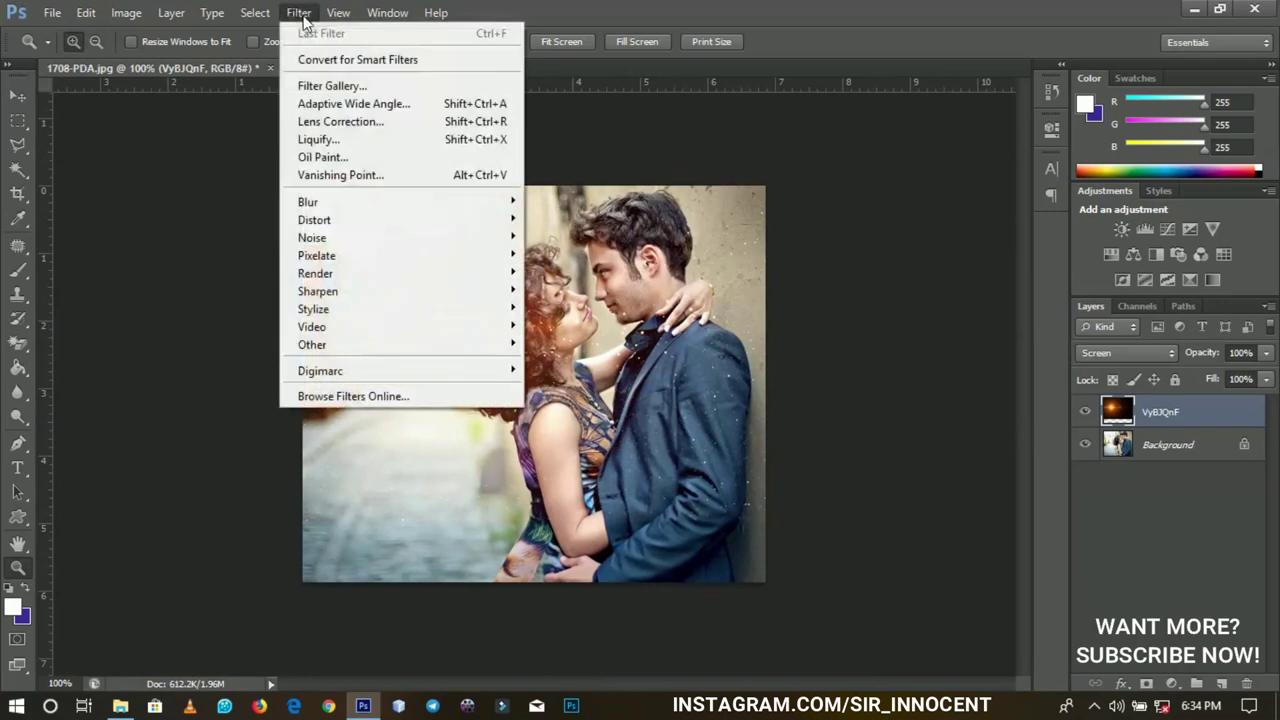
pyautogui.moveTo(386, 214)
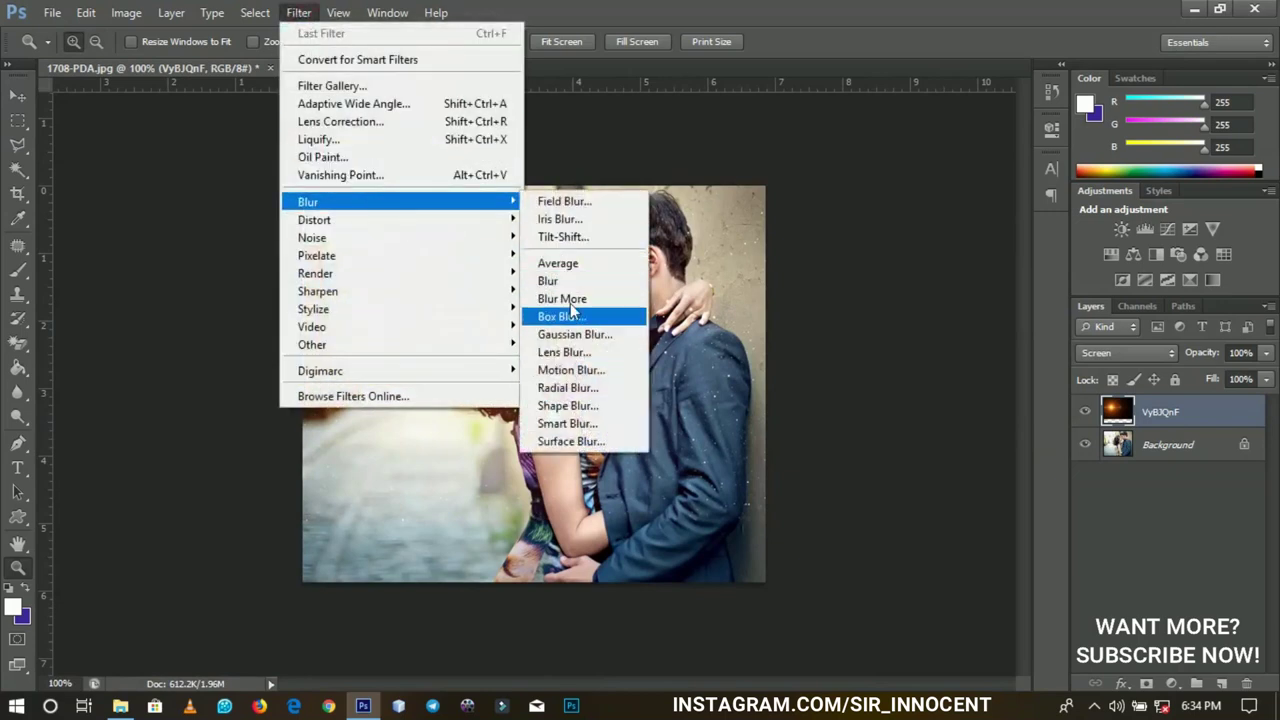
pyautogui.click(575, 336)
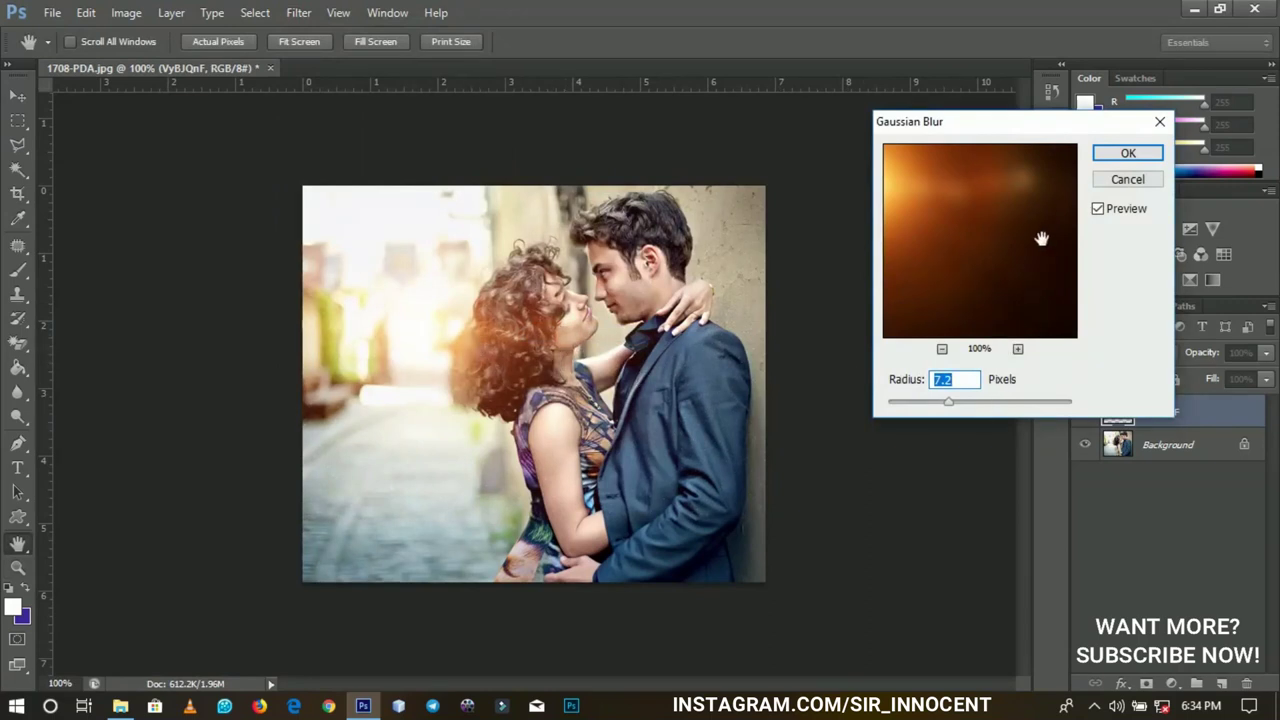
pyautogui.click(1118, 155)
# Step: Enlarge the blurred VyBJQnF flare further with Free Transform so its glow spreads wider across the couple photo
pyautogui.click(18, 96)
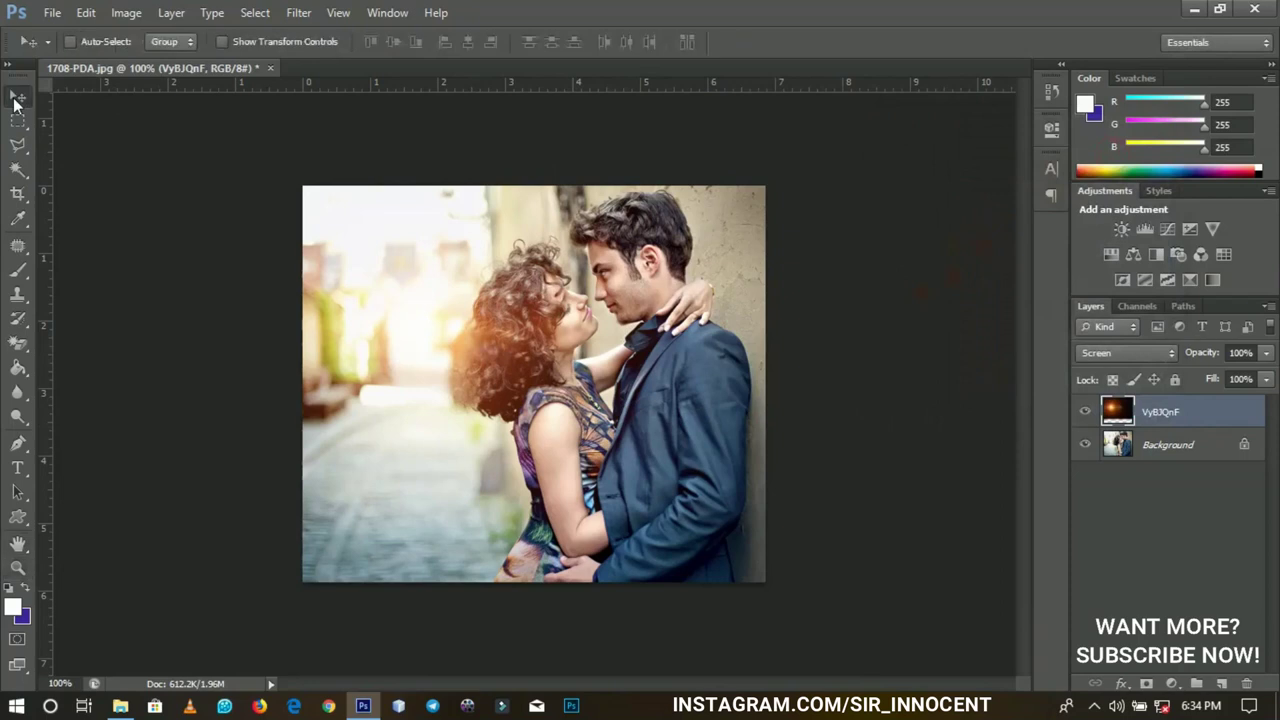
pyautogui.hotkey('ctrl', 't')
pyautogui.moveTo(771, 128); pyautogui.dragTo(876, 100)
pyautogui.press('Return')
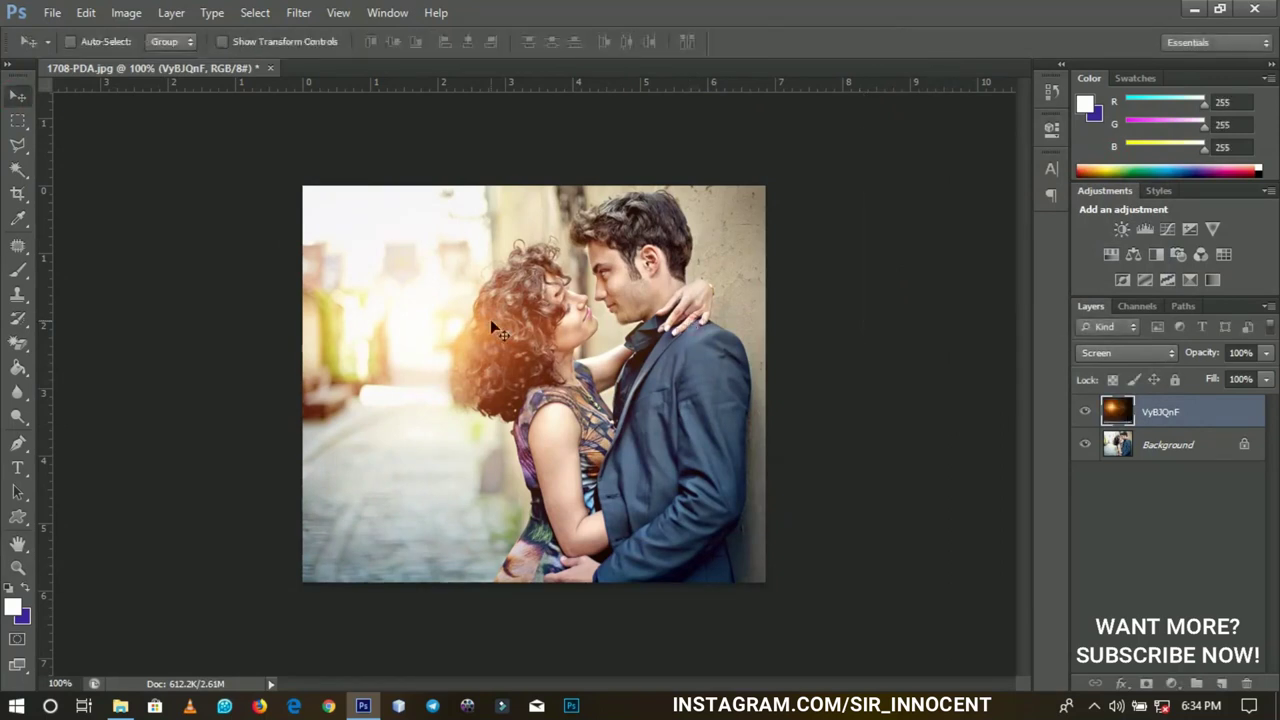
# Step: Compare the photo with the flare hidden and shown, and reposition the flare over the bright street behind the woman's hair
pyautogui.click(1085, 413)
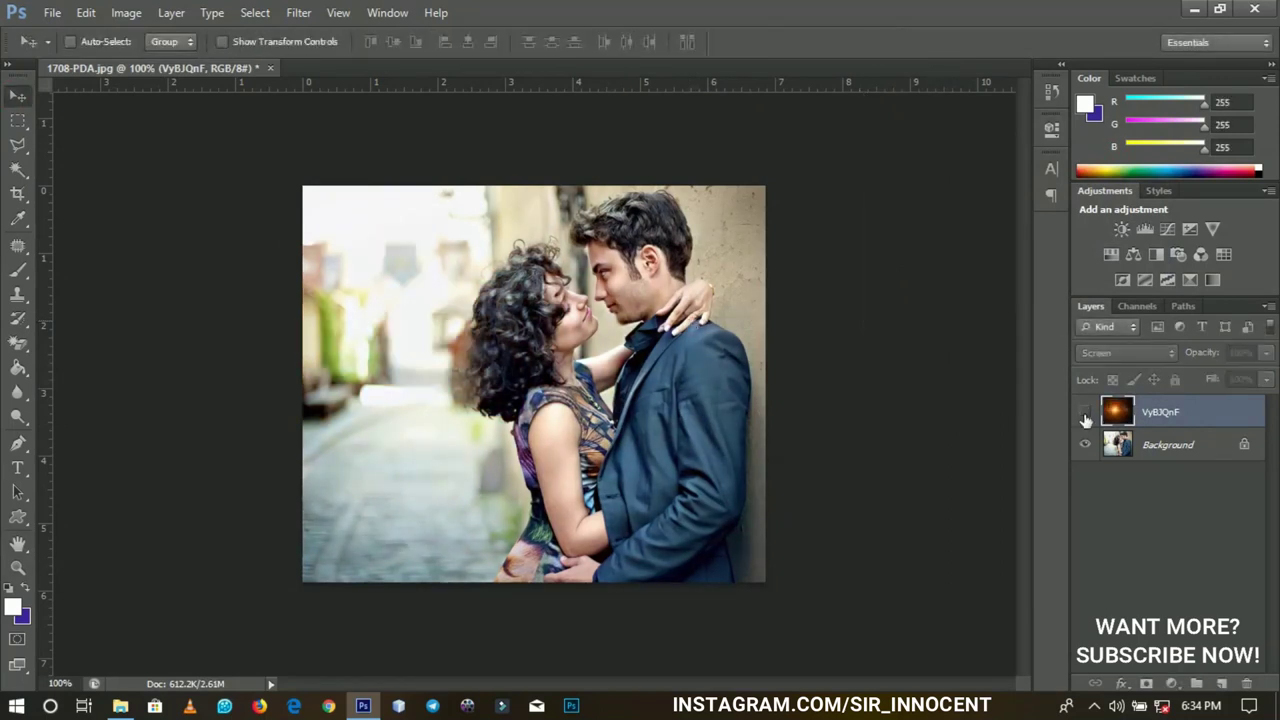
pyautogui.click(1085, 413)
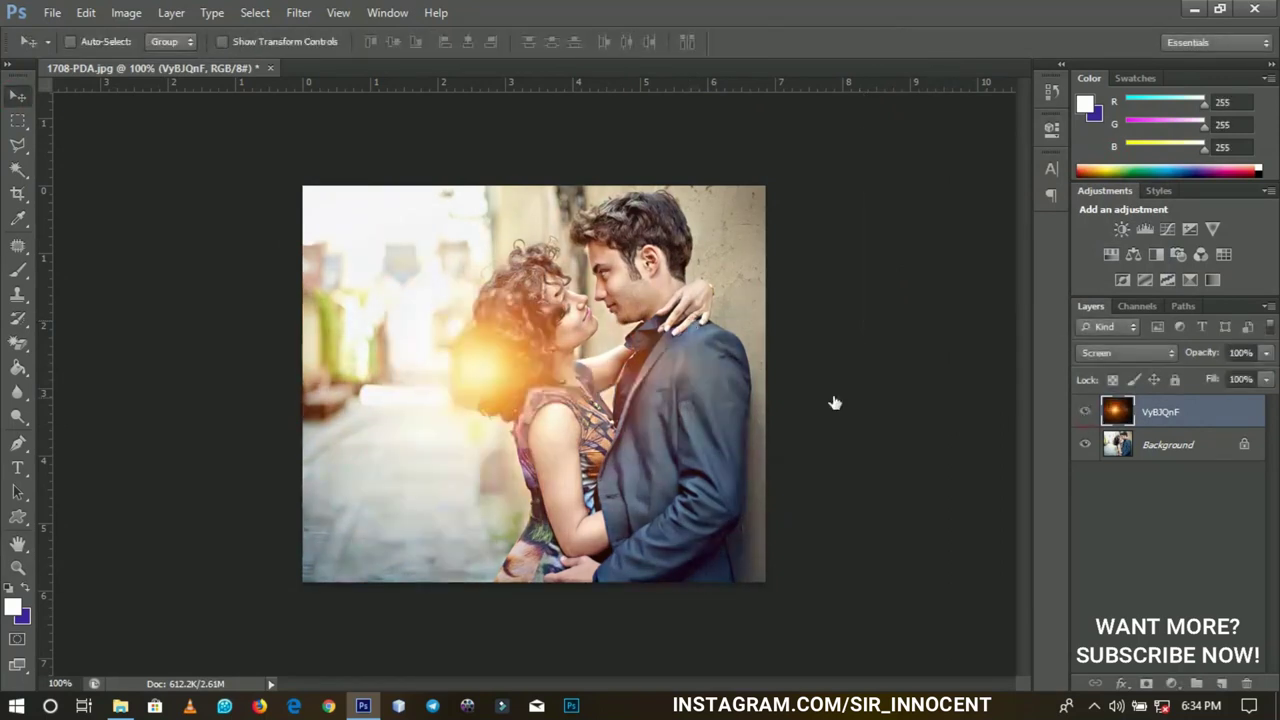
pyautogui.moveTo(574, 477); pyautogui.dragTo(538, 406)
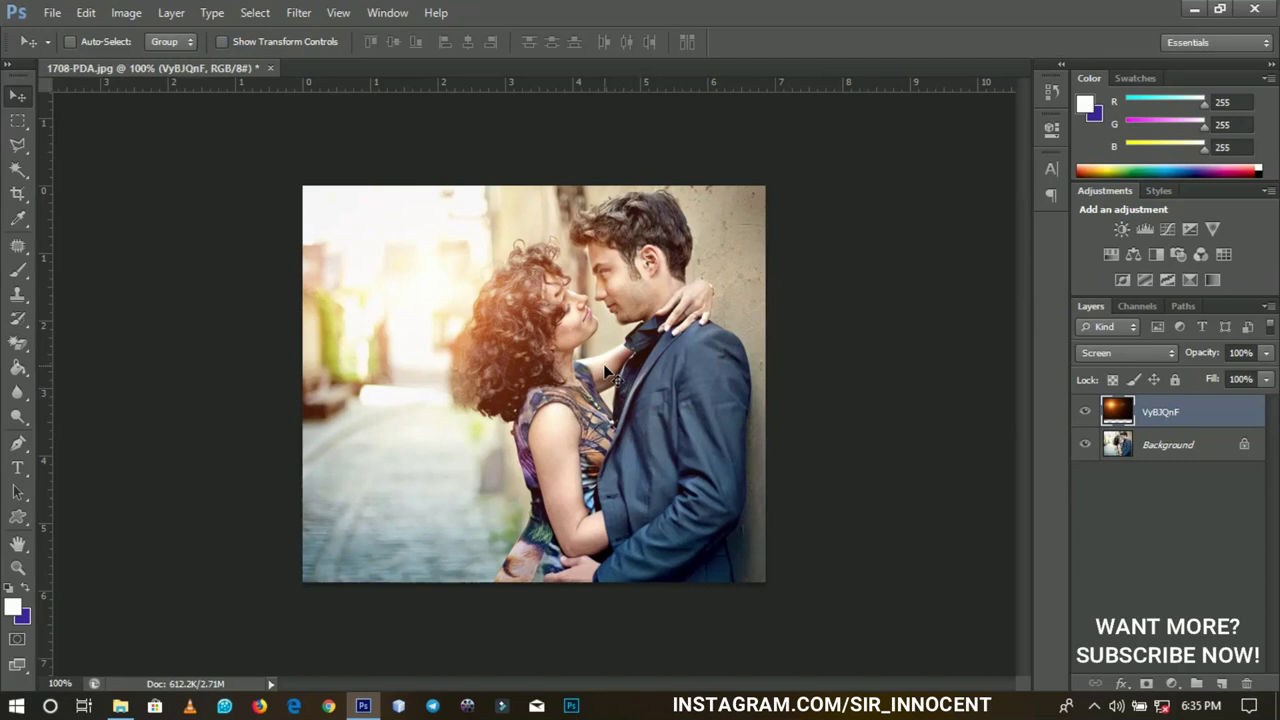
# Step: Set the hue of the VyBJQnF flare to -23 with Hue/Saturation to turn its glow red
pyautogui.hotkey('ctrl', 'u')
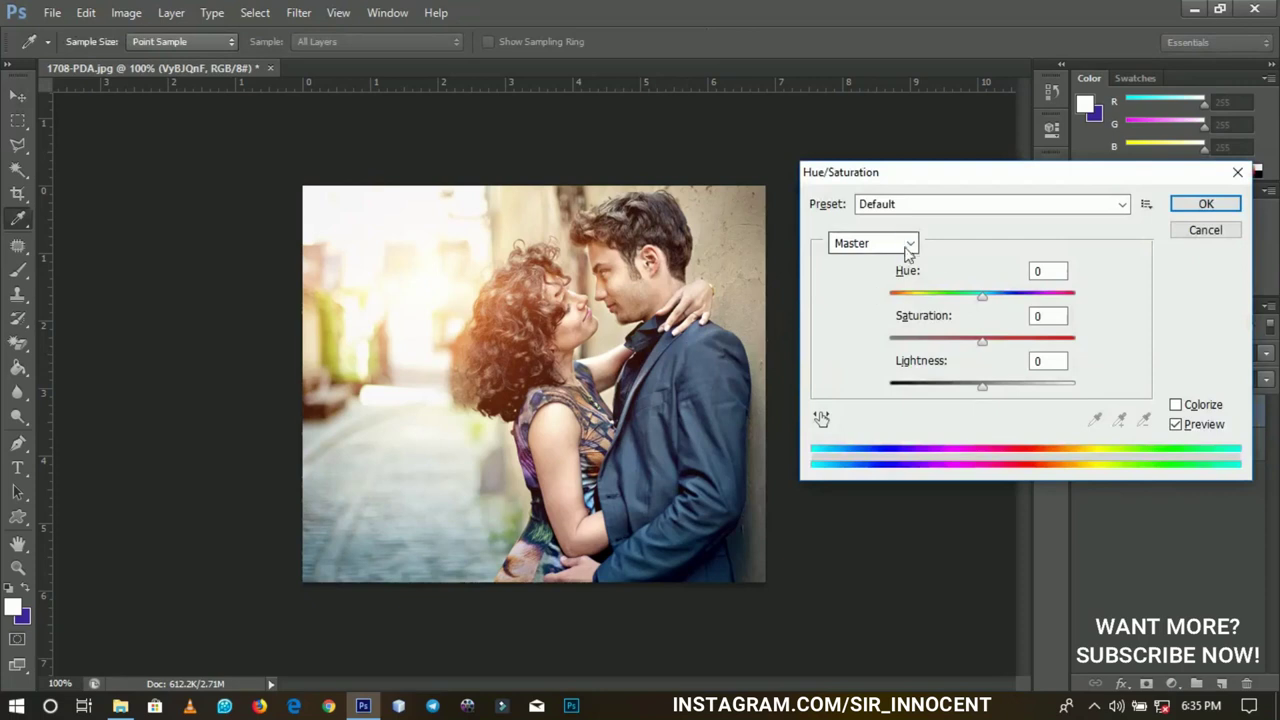
pyautogui.moveTo(984, 297)
pyautogui.mouseDown()
pyautogui.moveTo(924, 313)
pyautogui.moveTo(1034, 292)
pyautogui.moveTo(1060, 301)
pyautogui.moveTo(972, 315)
pyautogui.mouseUp()
pyautogui.moveTo(973, 315); pyautogui.dragTo(964, 316)
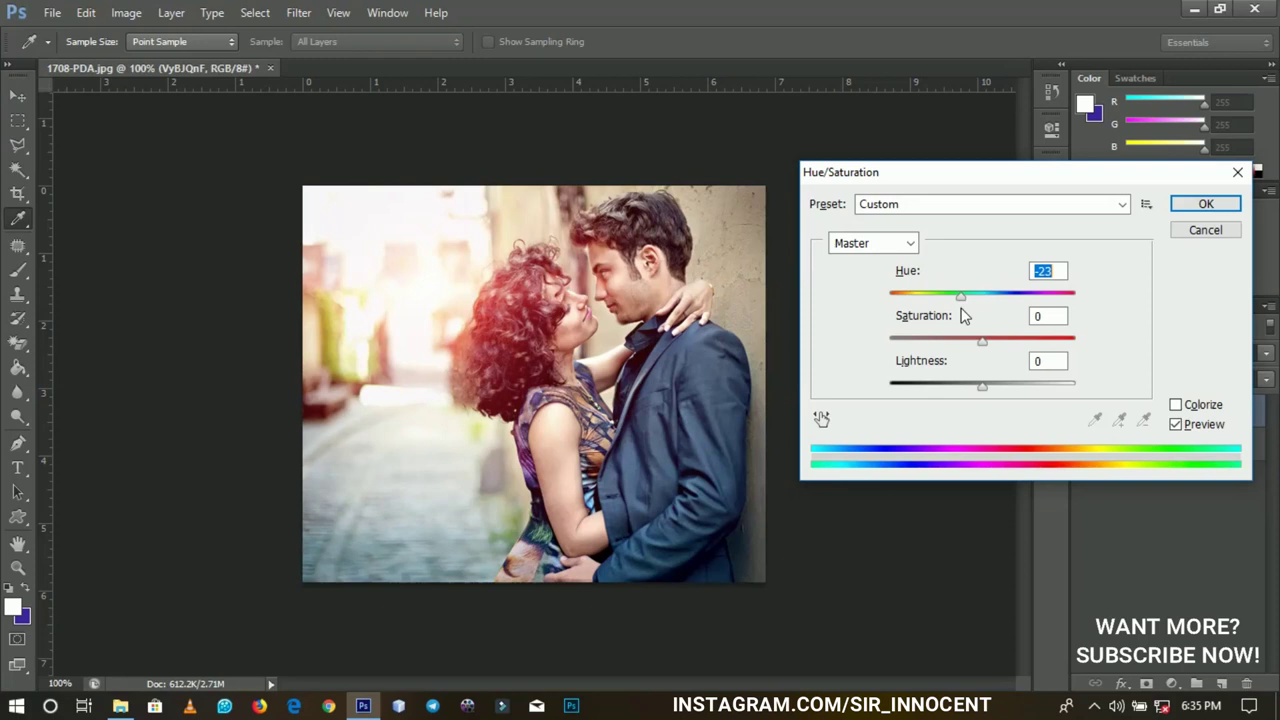
pyautogui.click(1206, 203)
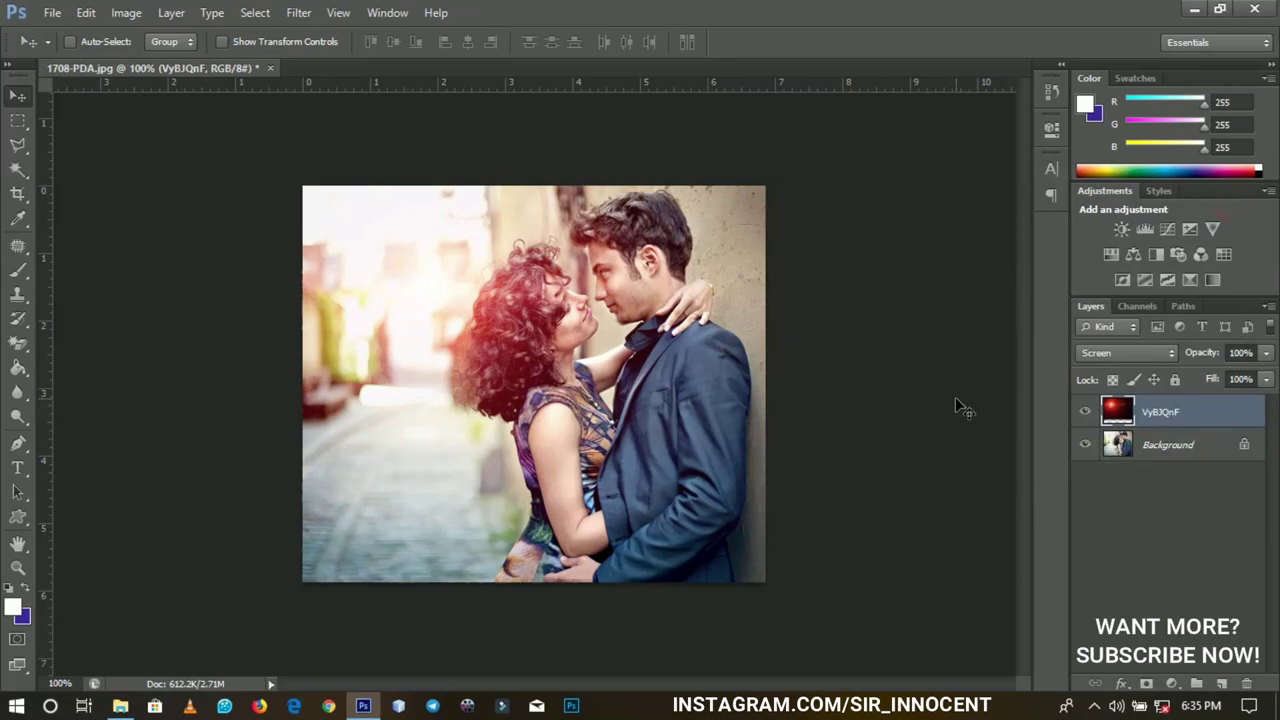
# Step: Duplicate the red VyBJQnF flare layer and move the copy down onto the cobbled street beside the woman
pyautogui.hotkey('ctrl', 'j')
pyautogui.moveTo(640, 360); pyautogui.dragTo(563, 518)
# Step: Set the hue of the flare copy to 49 with Hue/Saturation to turn its glow yellow
pyautogui.hotkey('ctrl', 'u')
pyautogui.moveTo(982, 297); pyautogui.dragTo(1035, 318)
pyautogui.write('49')
pyautogui.click(1206, 205)
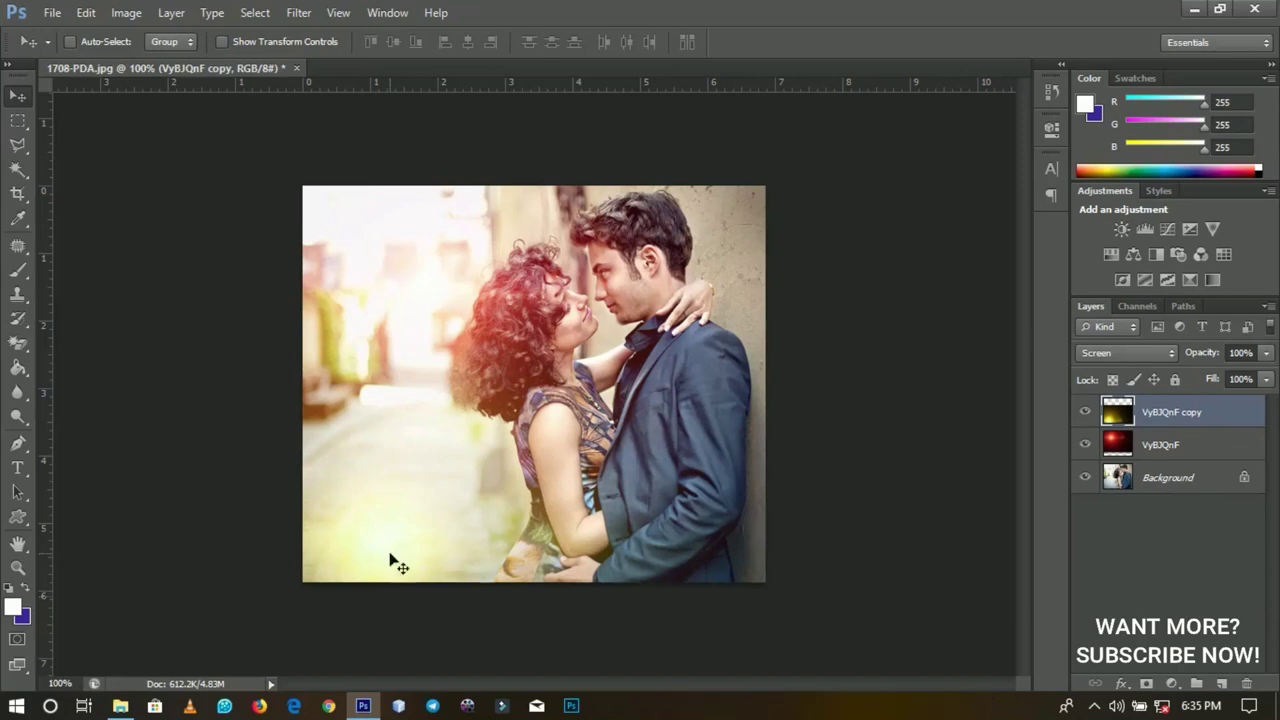
# Step: Open the Celebration of Love Ghamsu flyer from the lens flare folder as its own document and examine its LOVE title
pyautogui.click(120, 706)
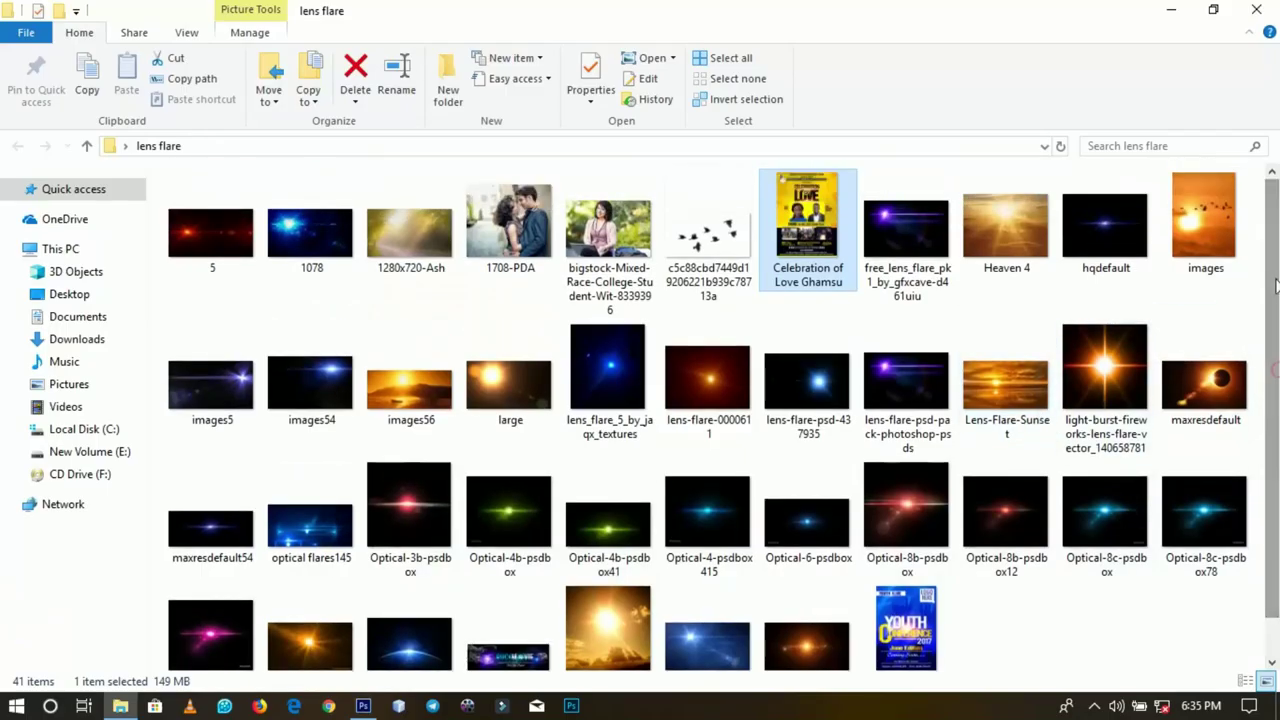
pyautogui.moveTo(843, 240); pyautogui.dragTo(1073, 566)
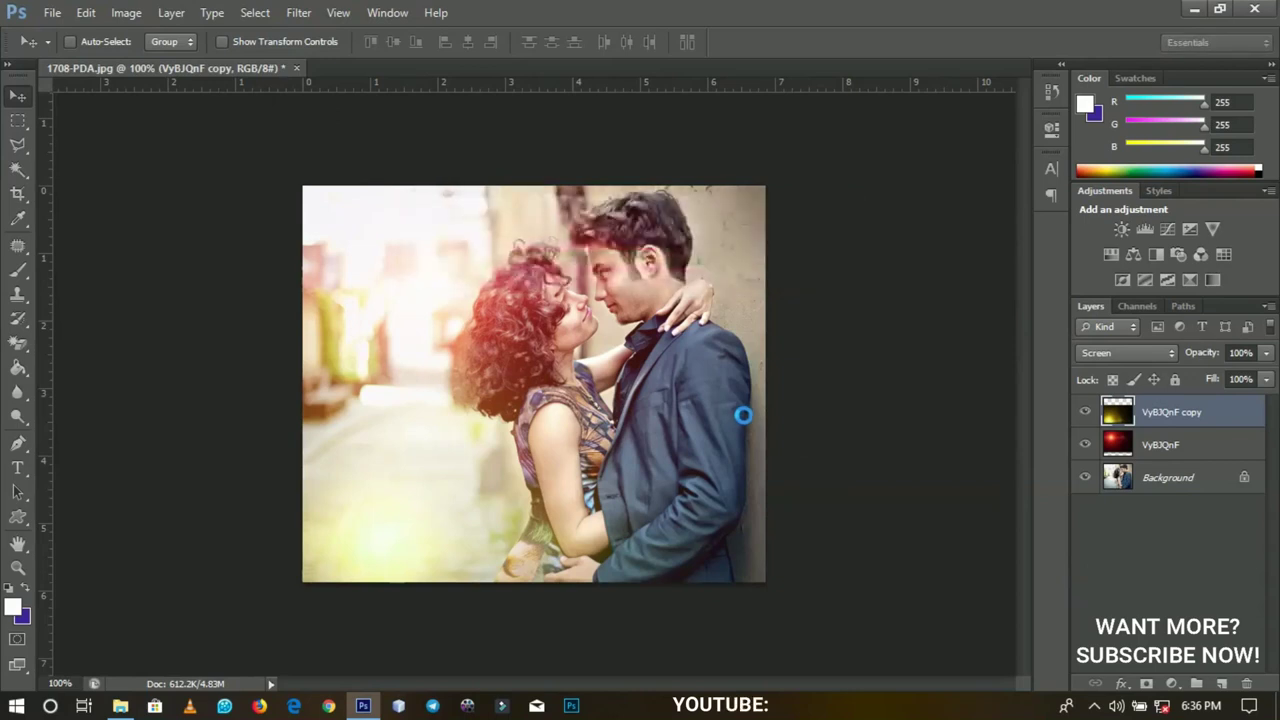
pyautogui.press('z')
pyautogui.moveTo(525, 298); pyautogui.dragTo(549, 303)
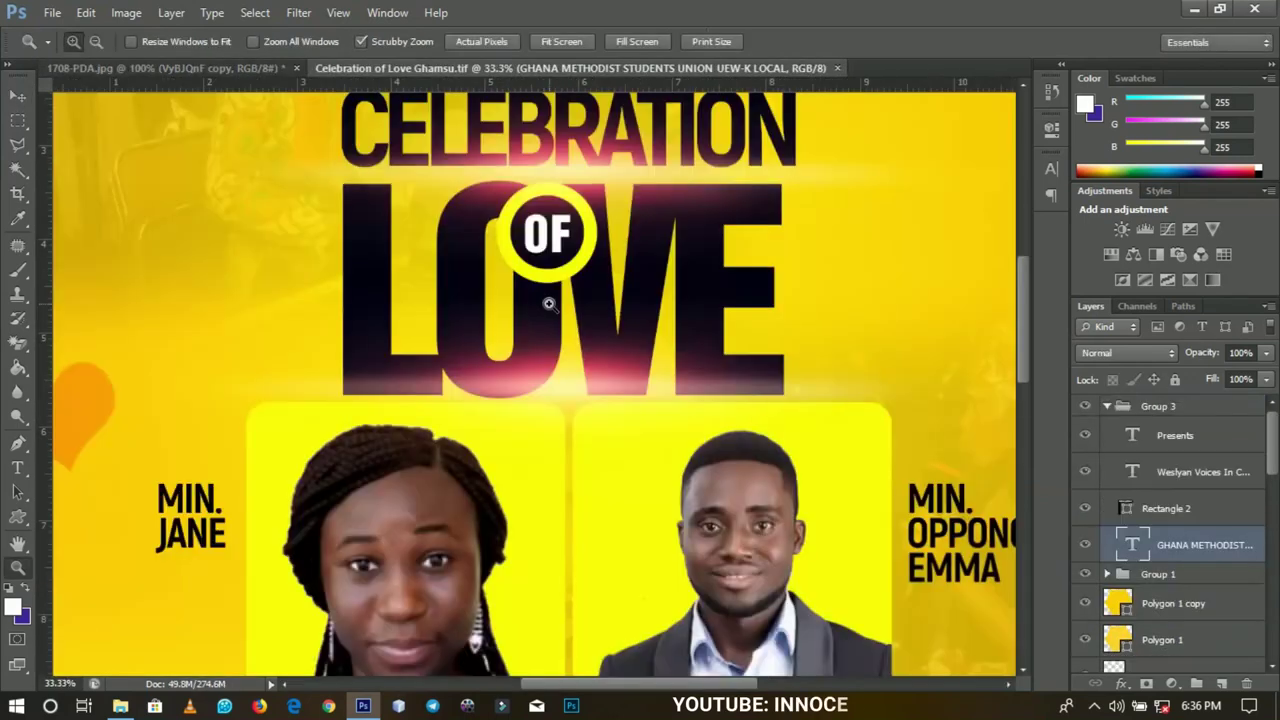
pyautogui.click(549, 304)
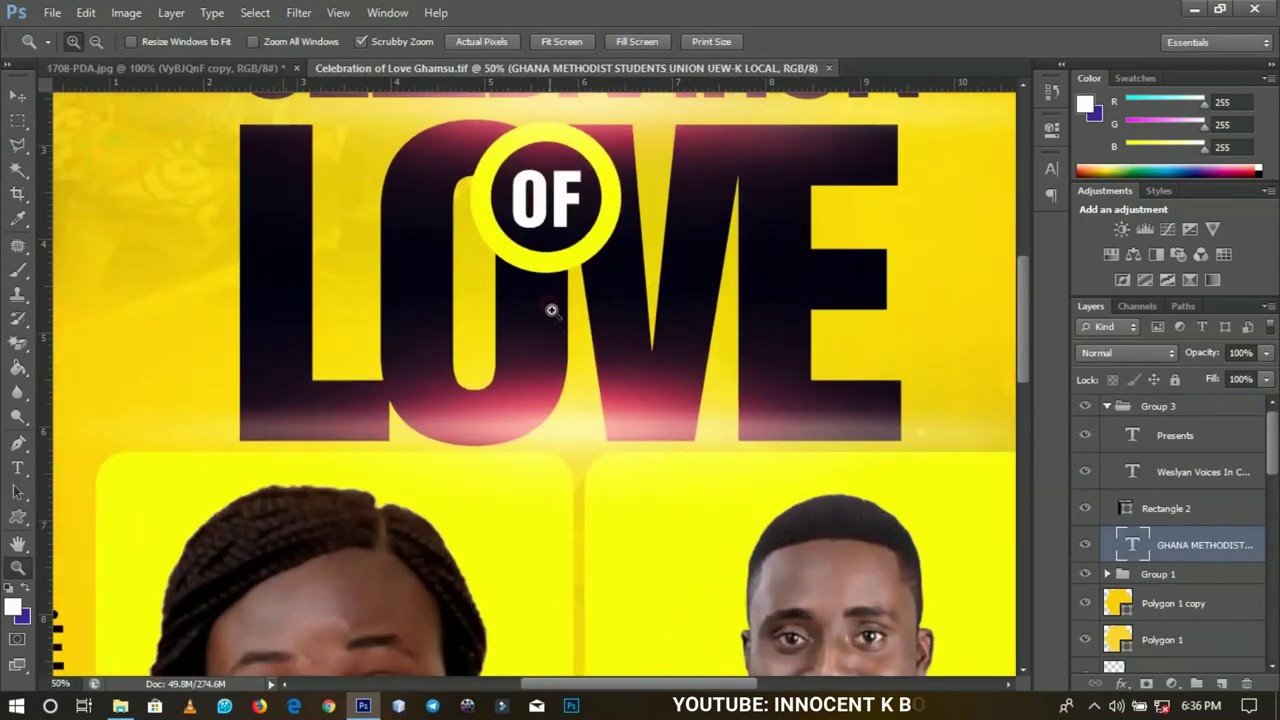
# Step: Select the Optical-3b-psdbox flare layer along the base of the LOVE title and set its blend mode to Screen
pyautogui.press('v')
pyautogui.rightClick(584, 420)
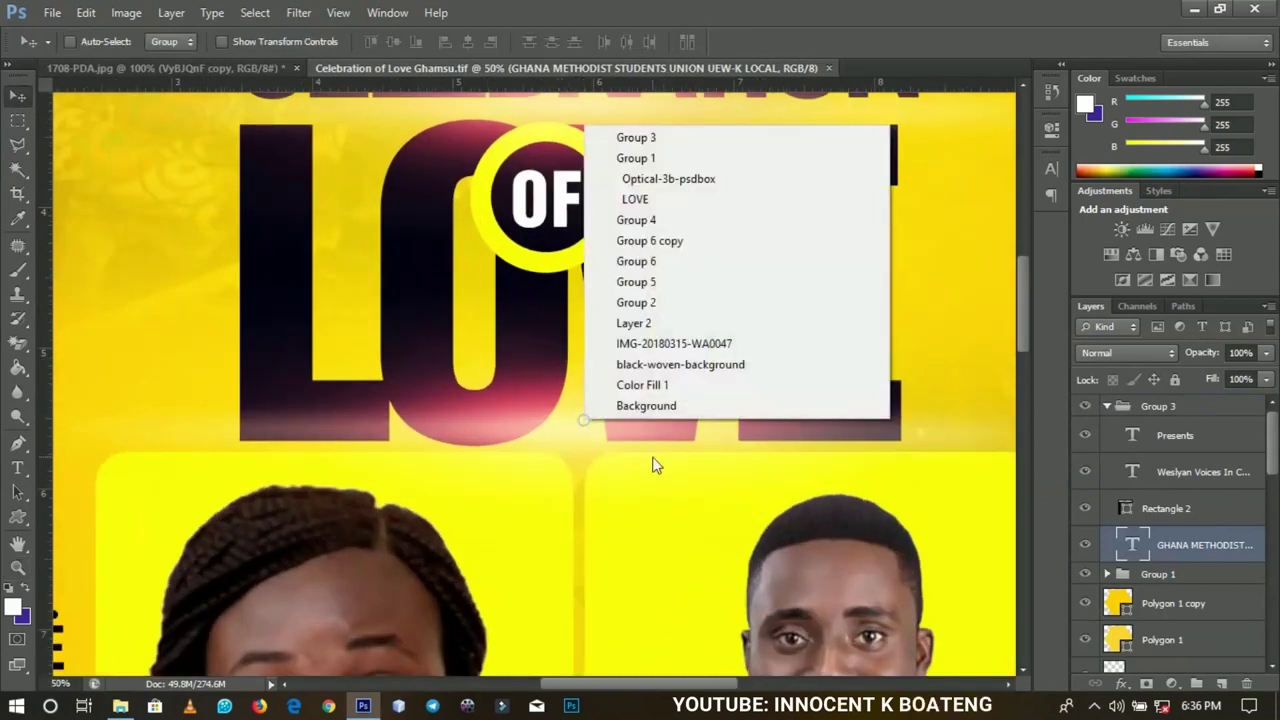
pyautogui.click(628, 180)
pyautogui.hotkey('shift', 'alt', 's')
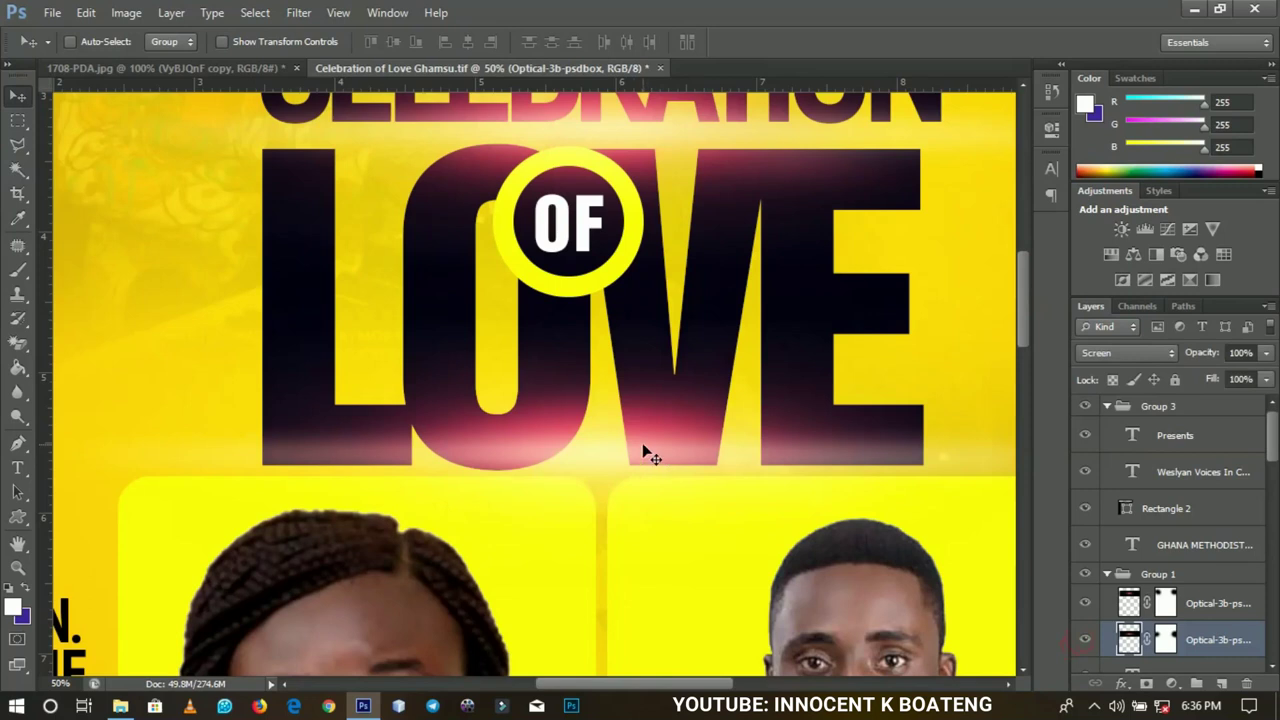
# Step: Compare the title with each of the two Optical-3b-psdbox flare layers hidden and shown, and examine their effect on the whole flyer
pyautogui.click(1086, 639)
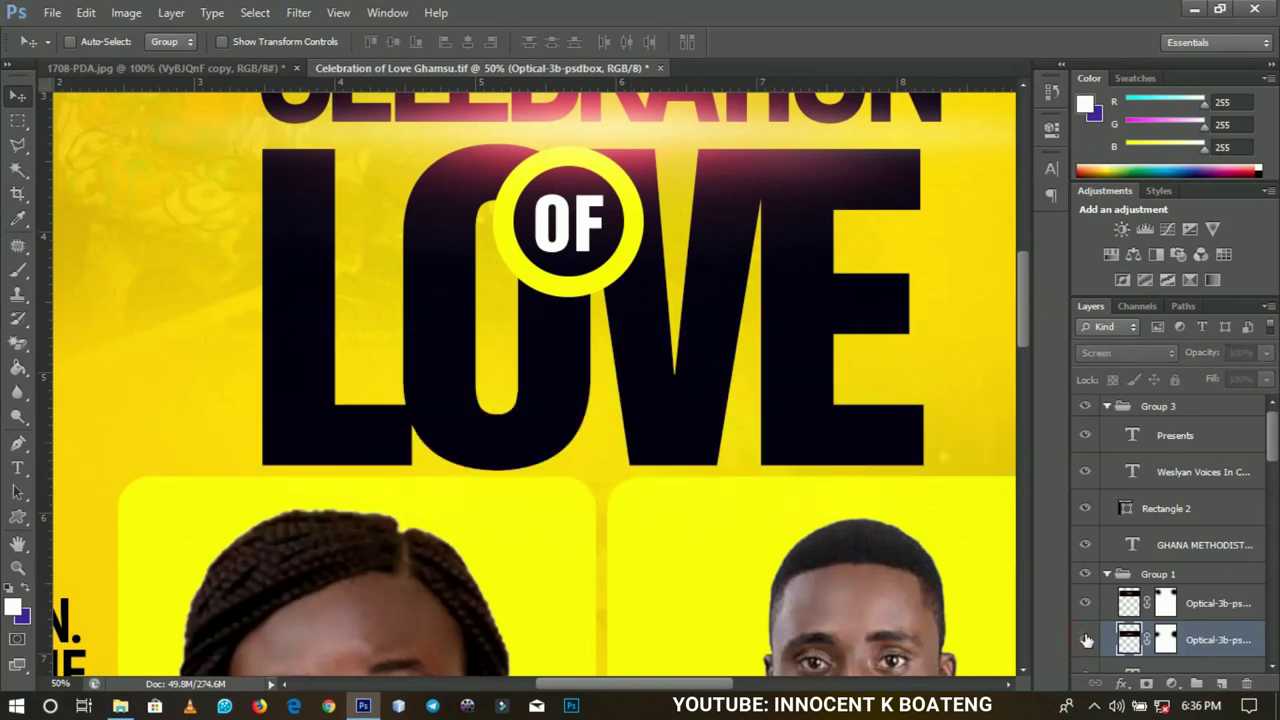
pyautogui.click(1086, 639)
pyautogui.moveTo(1022, 323); pyautogui.dragTo(1024, 293)
pyautogui.click(1086, 603)
pyautogui.click(1086, 603)
pyautogui.press('z')
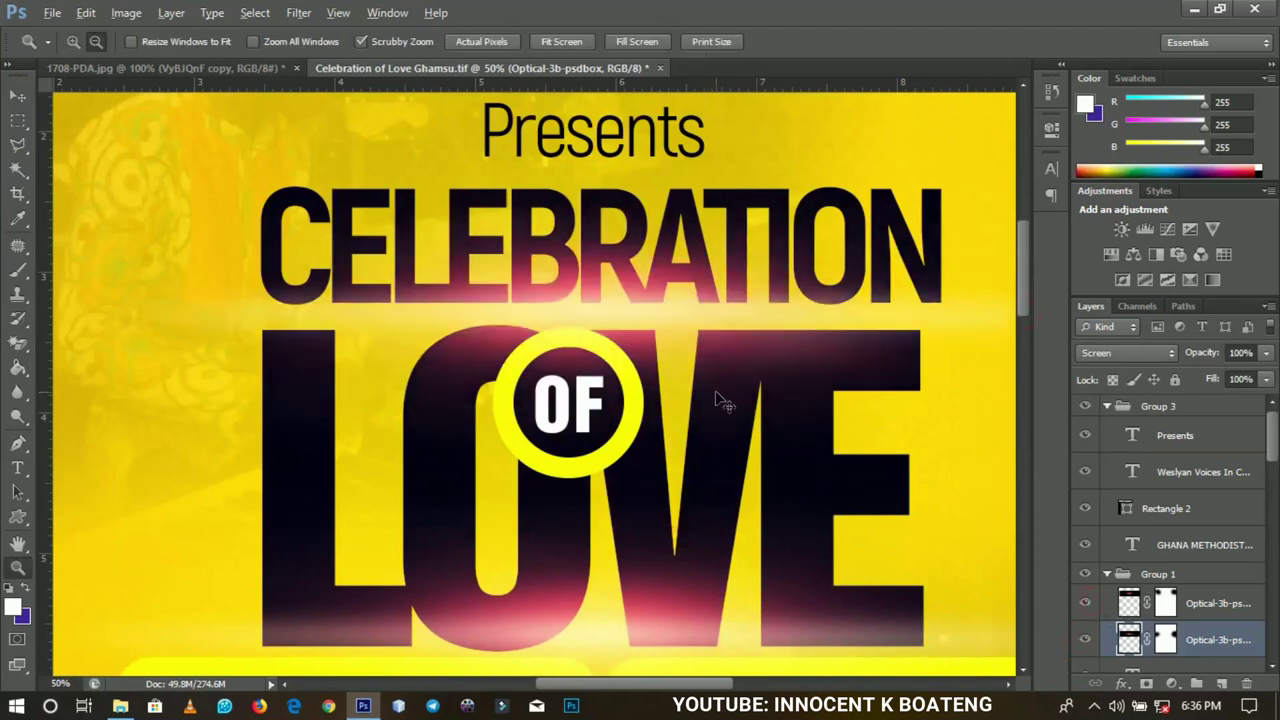
pyautogui.keyDown('alt'); pyautogui.click(717, 394); pyautogui.keyUp('alt')
pyautogui.keyDown('alt'); pyautogui.click(717, 394); pyautogui.keyUp('alt')
pyautogui.keyDown('alt'); pyautogui.click(717, 394); pyautogui.keyUp('alt')
pyautogui.keyDown('alt'); pyautogui.click(717, 393); pyautogui.keyUp('alt')
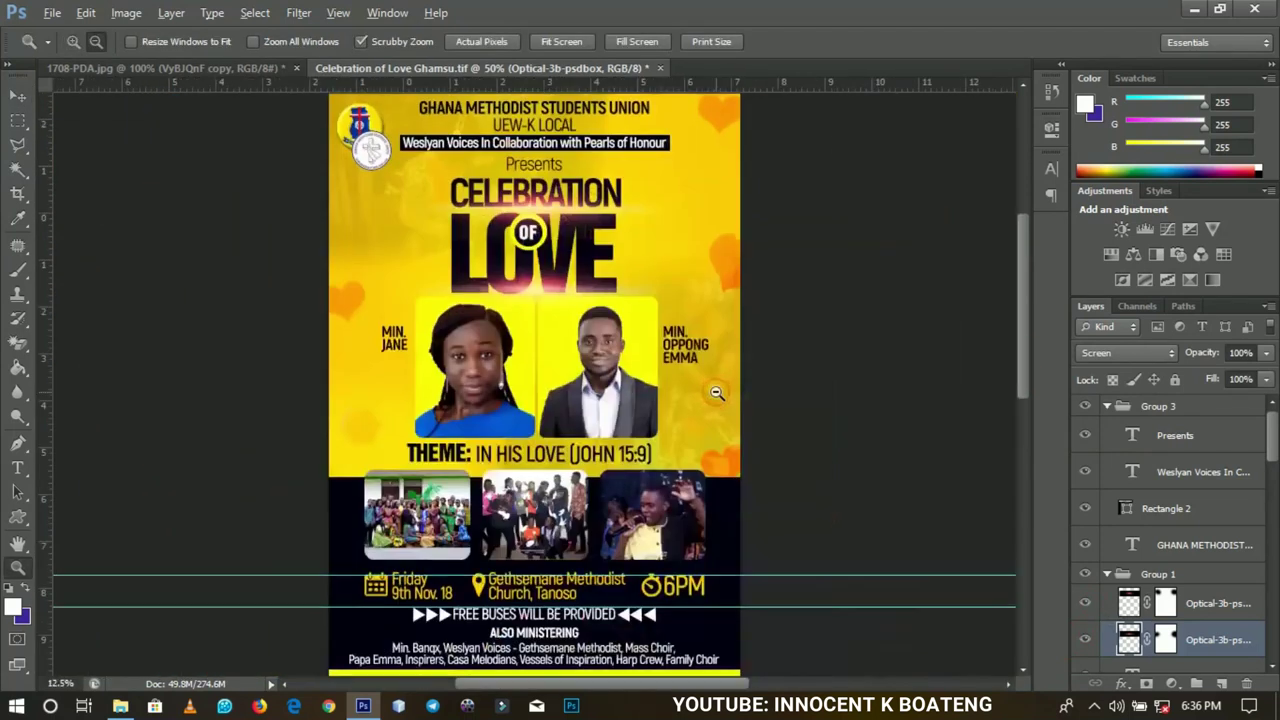
pyautogui.press('v')
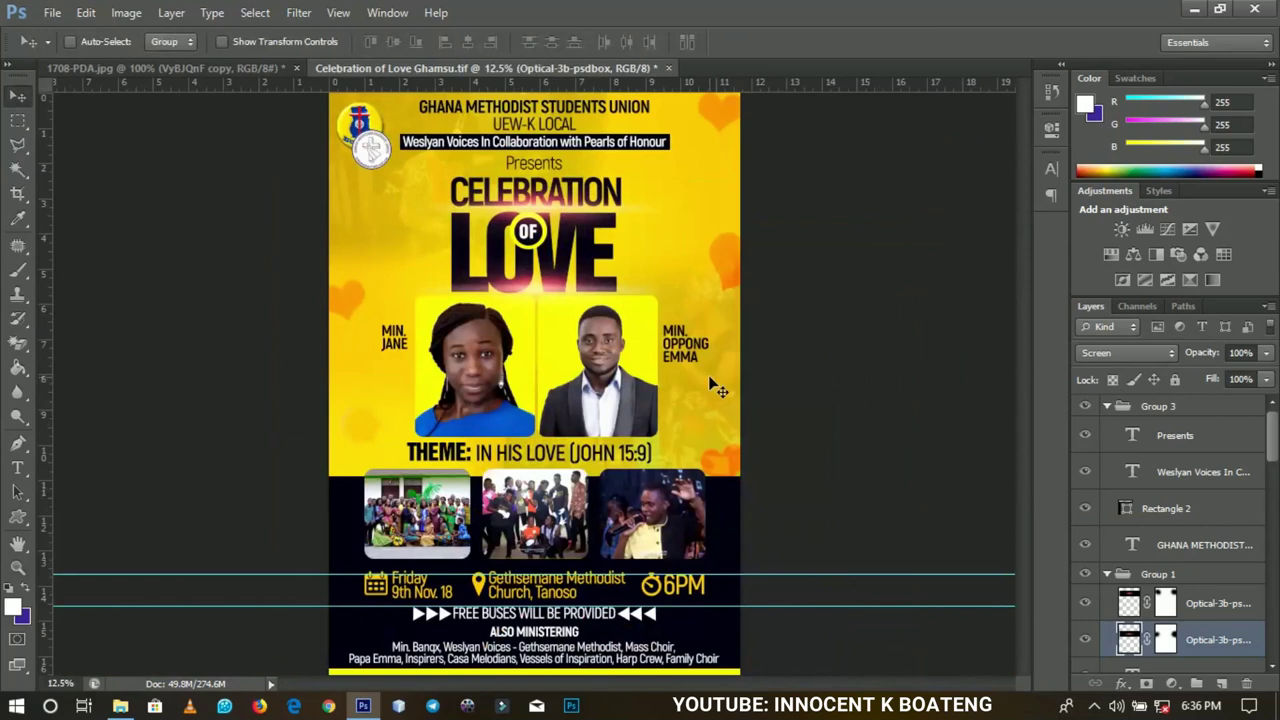